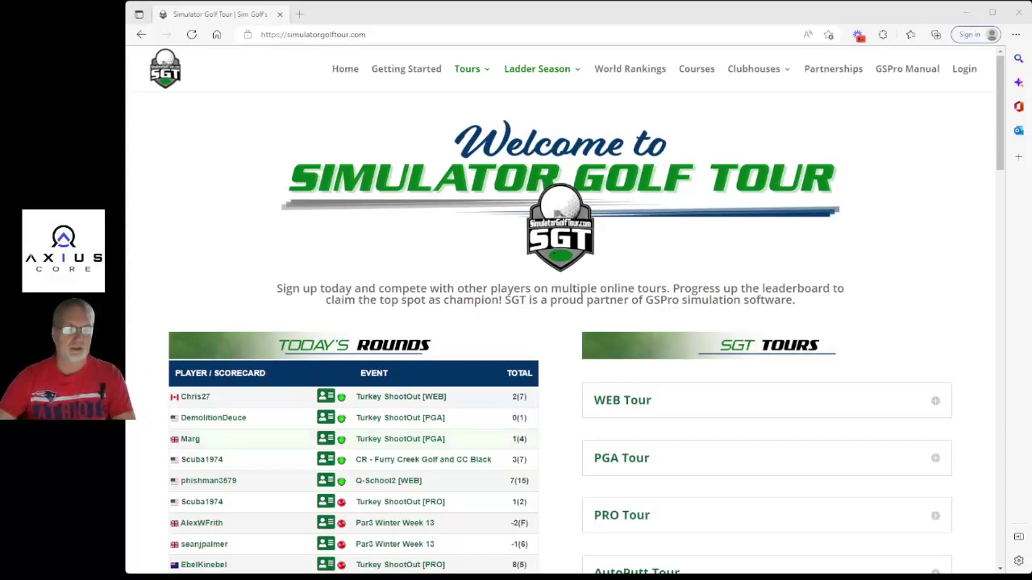
Browse the home page's active PGA, PRO, Par 3 and Clan Battles tournament lists.
scroll(564, 322, down, 2)
scroll(564, 322, up, 2)
scroll(564, 323, down, 2)
scroll(564, 323, down, 3)
scroll(564, 322, up, 2)
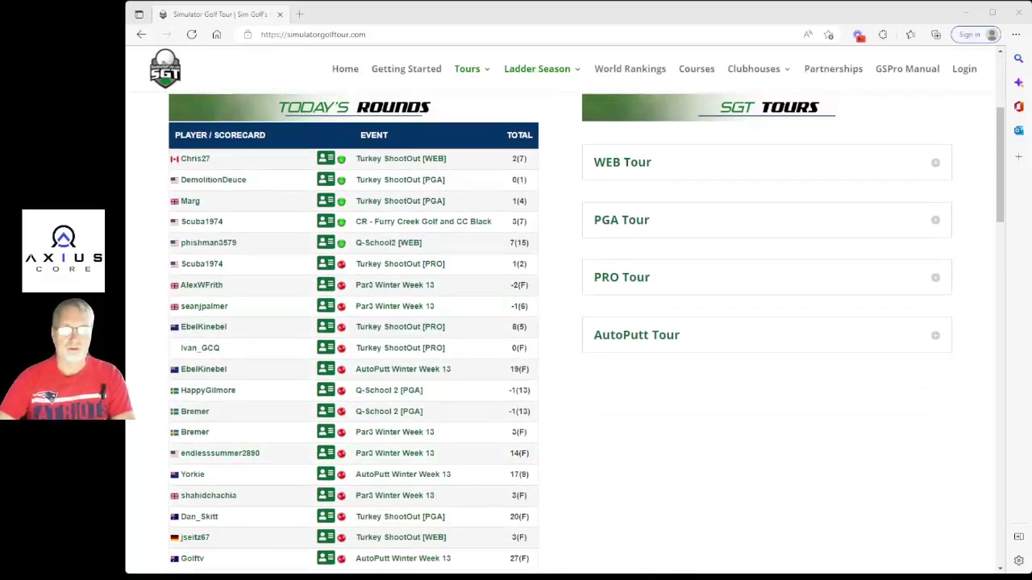
scroll(564, 322, down, 3)
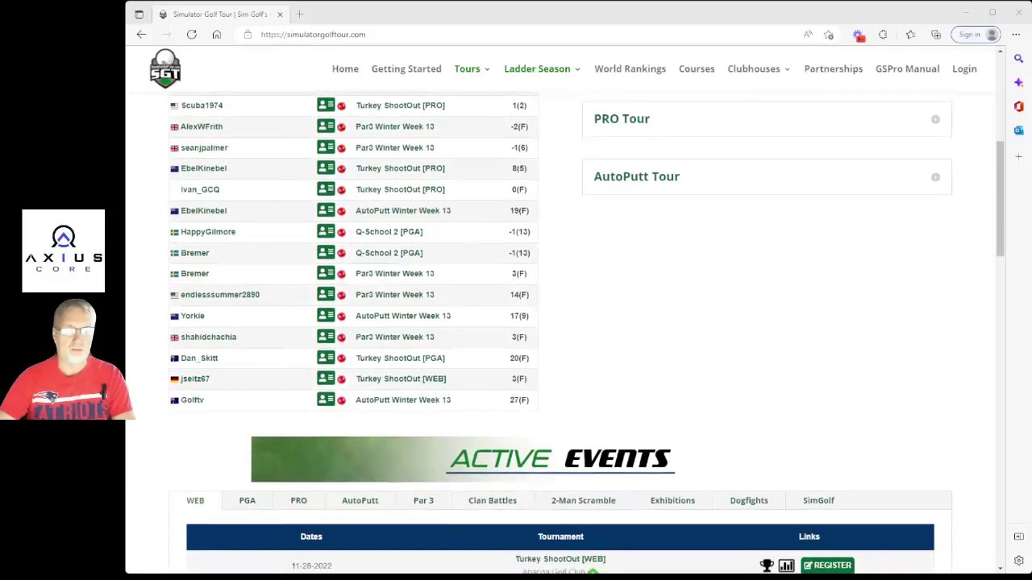
scroll(564, 322, down, 2)
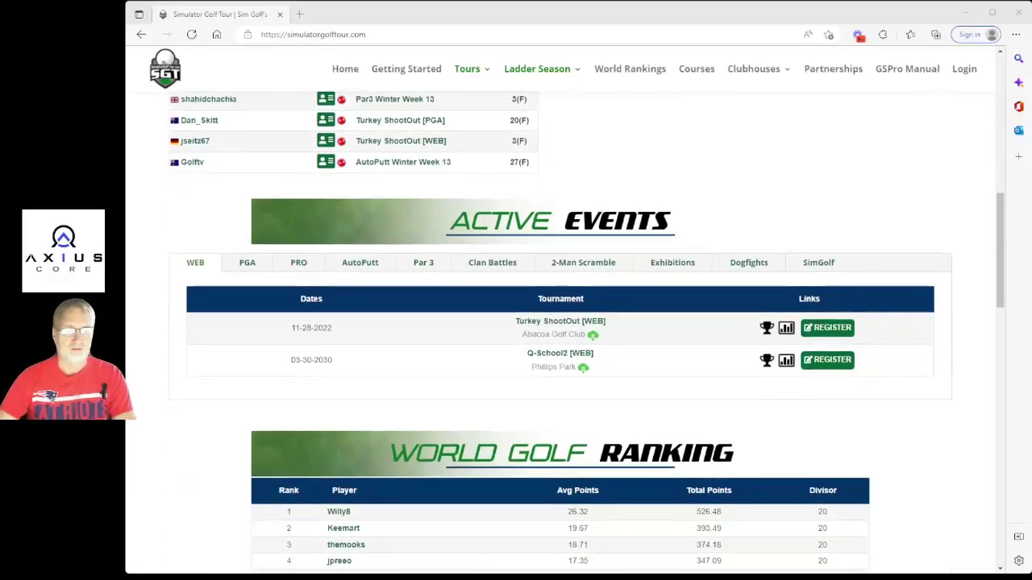
click(247, 263)
click(300, 265)
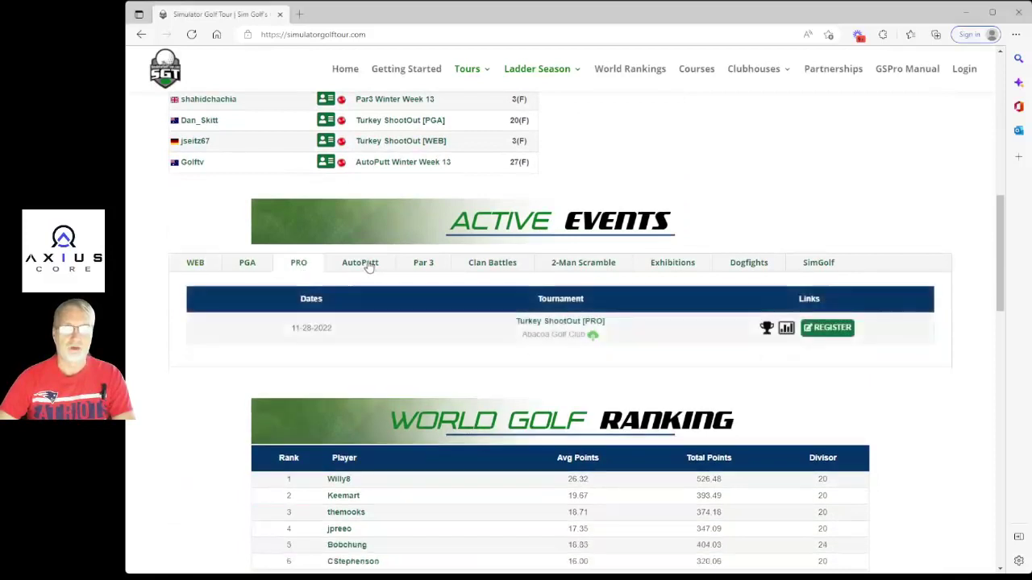
click(421, 266)
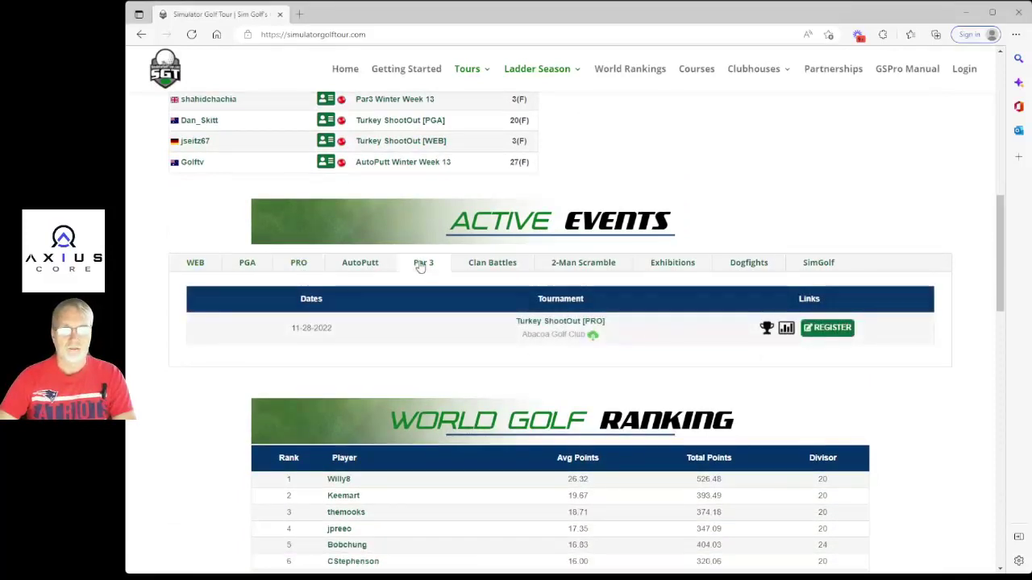
click(497, 266)
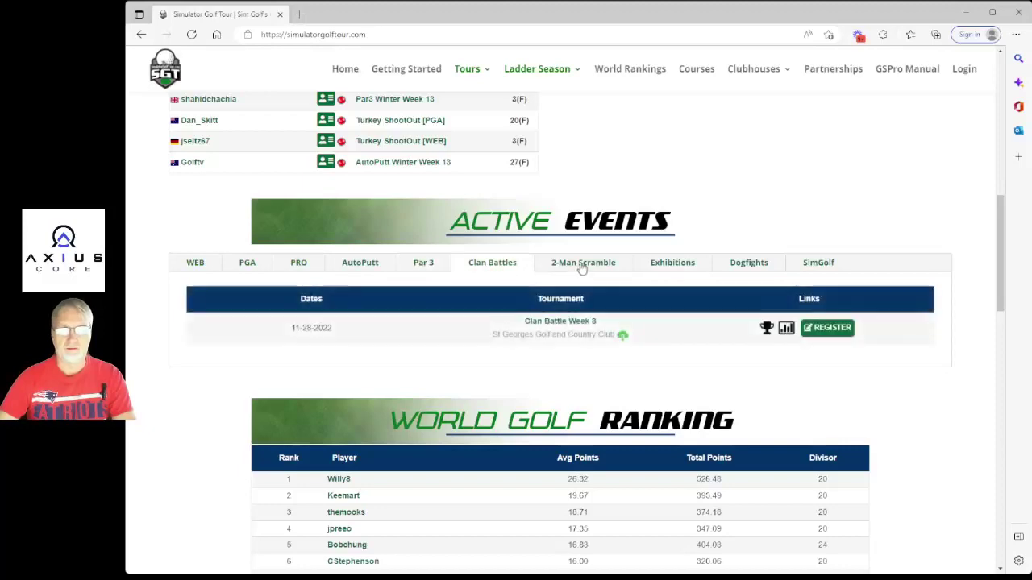
scroll(754, 312, down, 3)
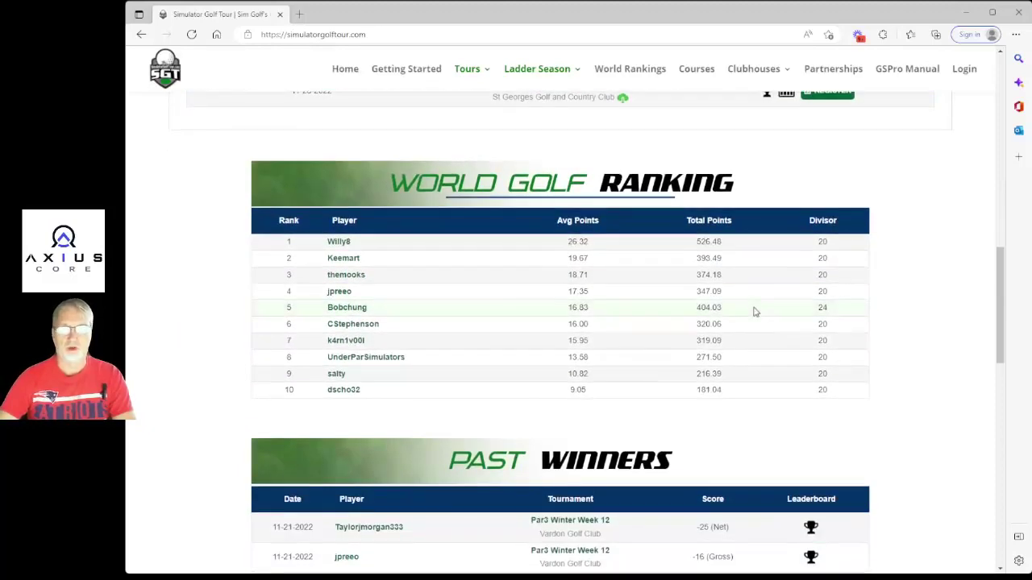
scroll(753, 311, down, 6)
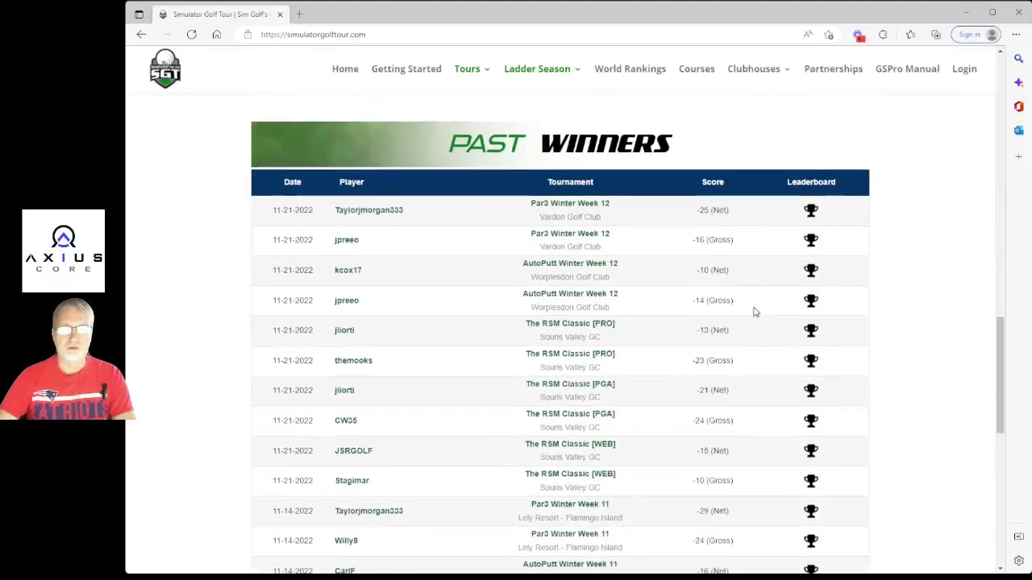
scroll(755, 311, down, 6)
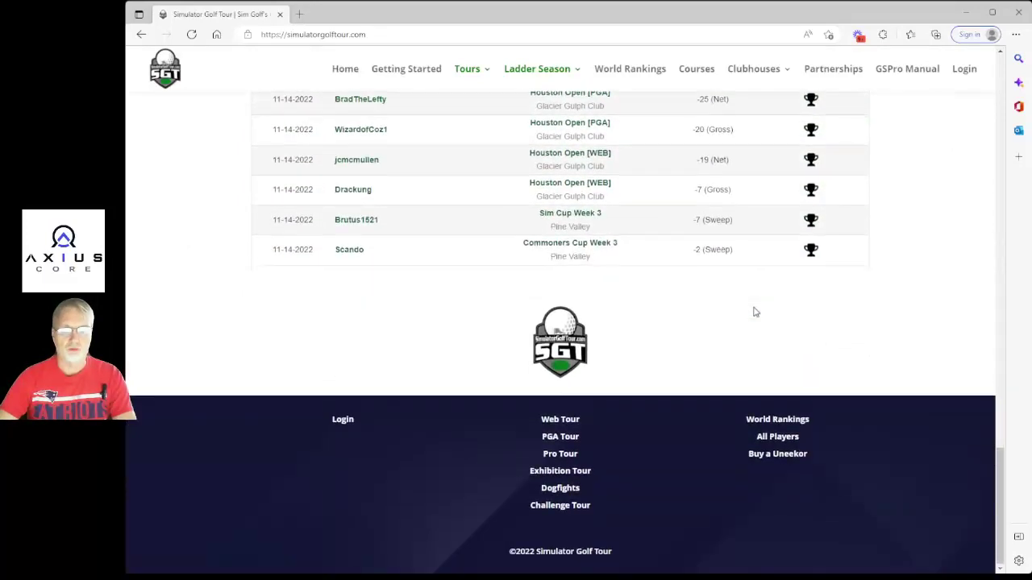
scroll(693, 424, up, 2)
scroll(698, 405, down, 2)
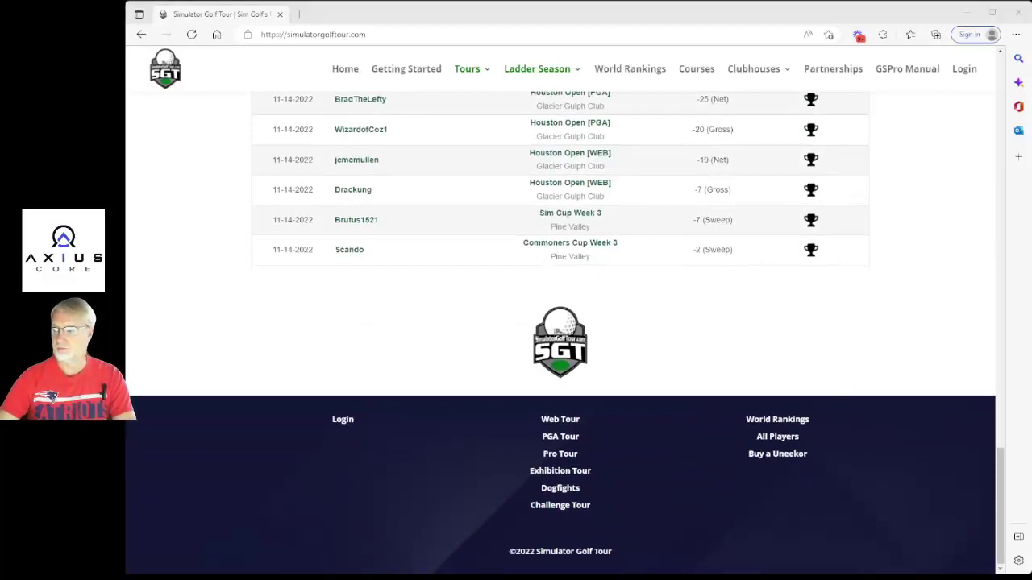
key(Home)
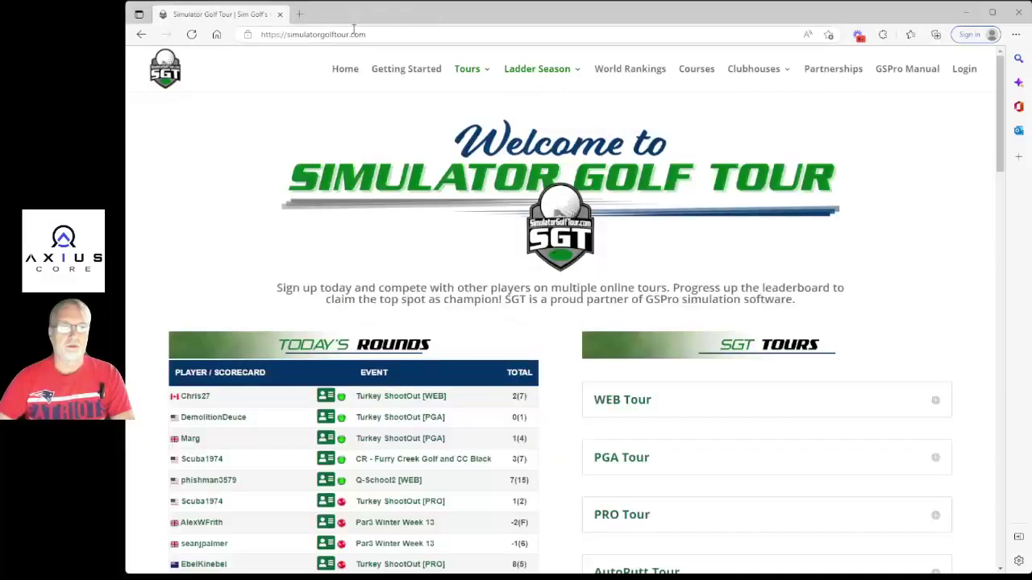
On Getting Started, highlight the Step 1 account setup and Step 2 Discord requirement.
click(340, 74)
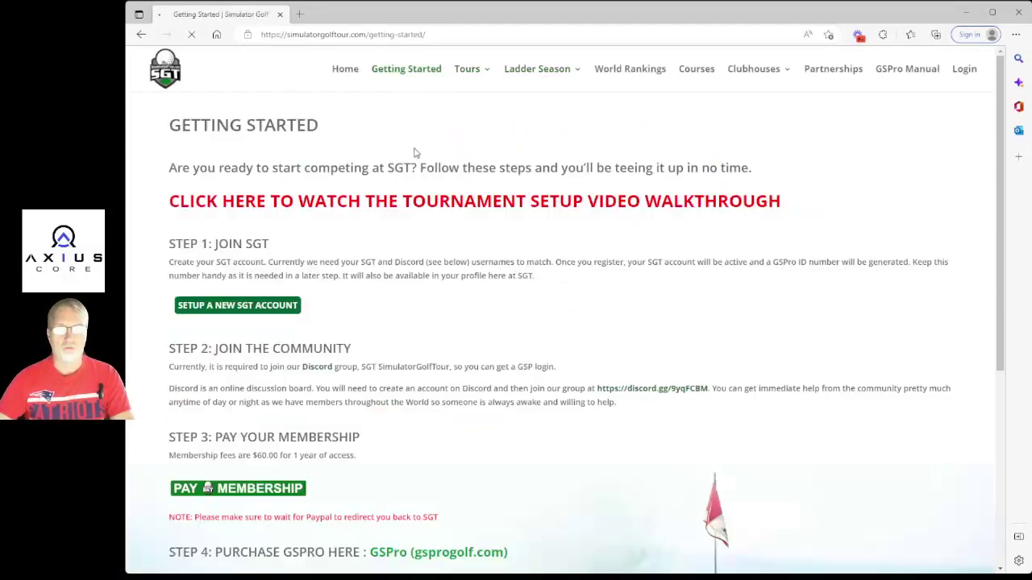
drag(162, 246, 642, 283)
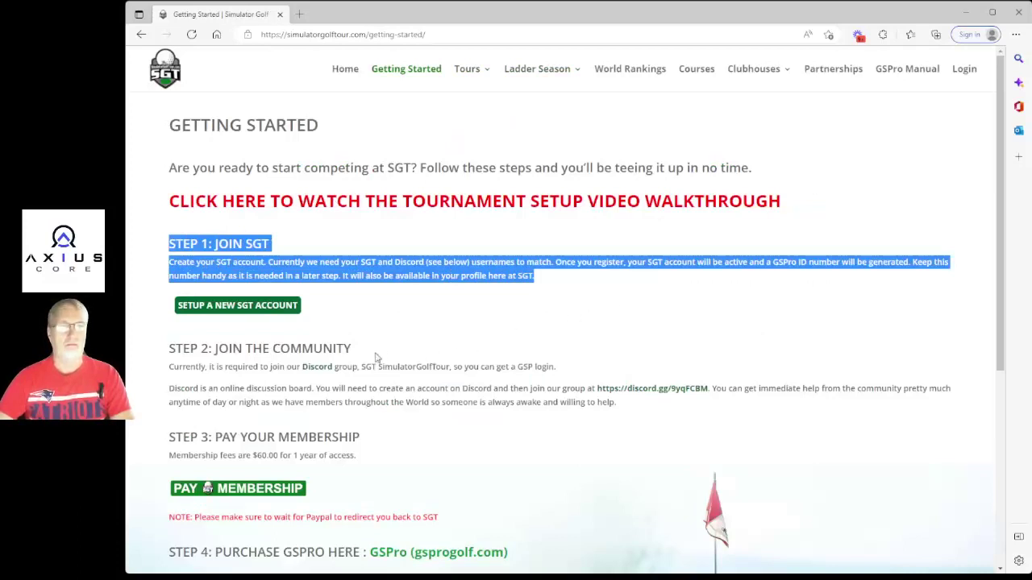
drag(169, 349, 422, 356)
drag(599, 364, 605, 369)
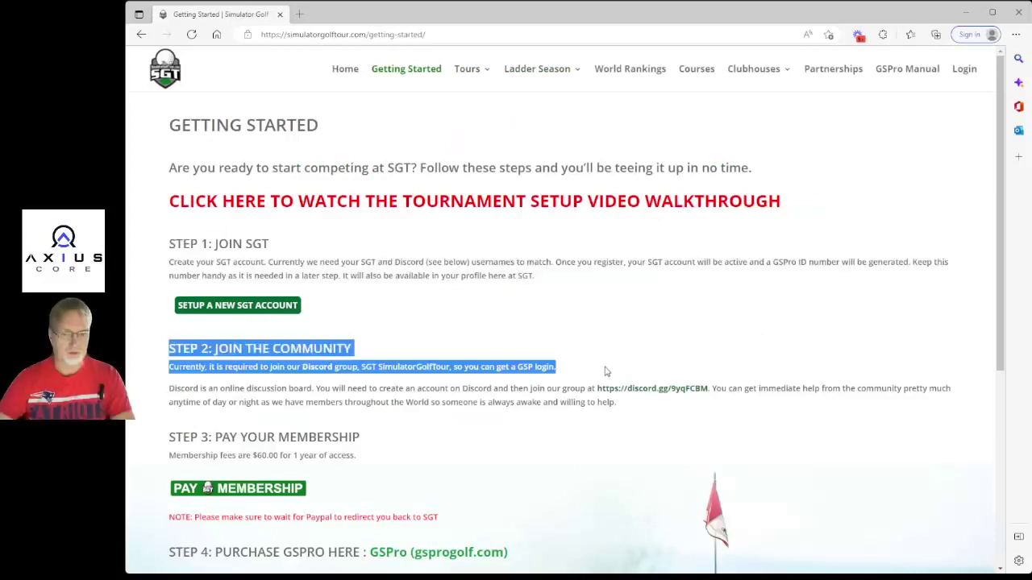
scroll(537, 373, down, 2)
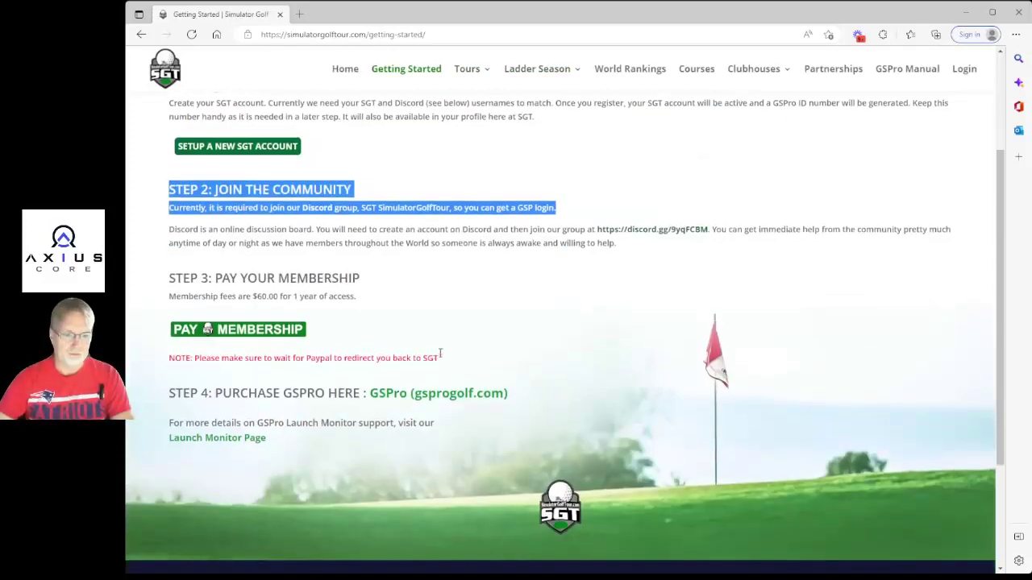
scroll(476, 340, up, 2)
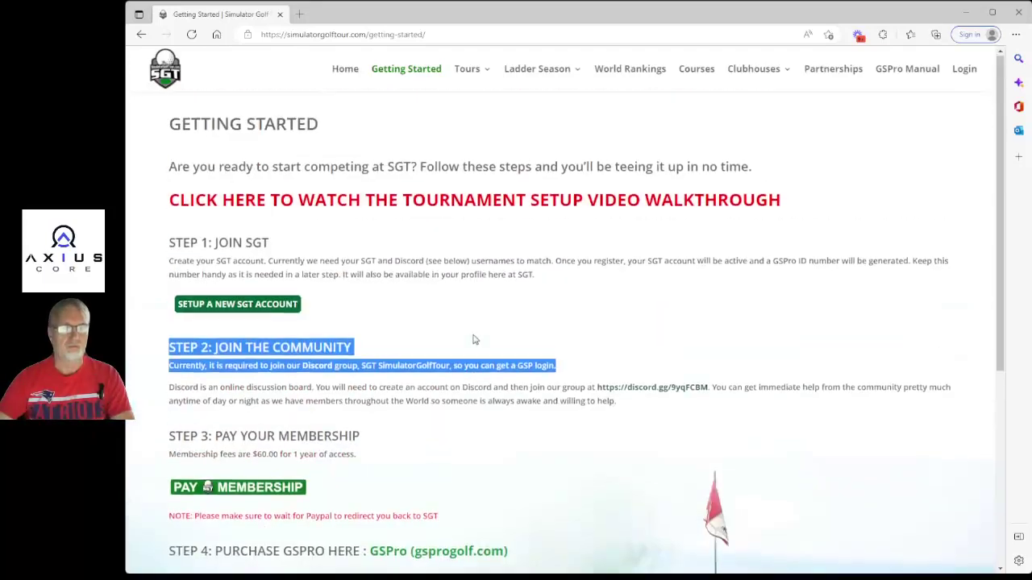
click(315, 260)
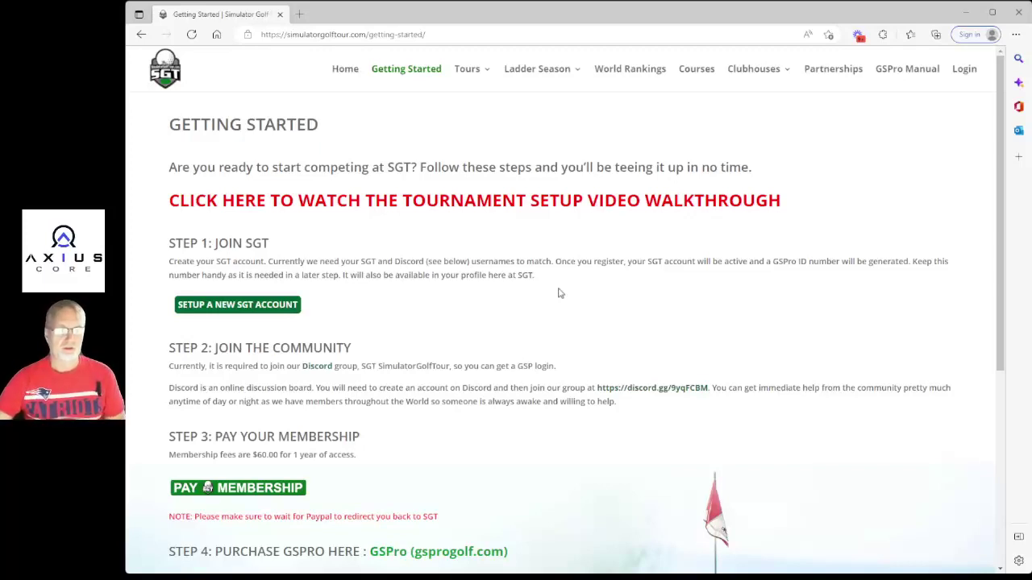
drag(247, 366, 401, 366)
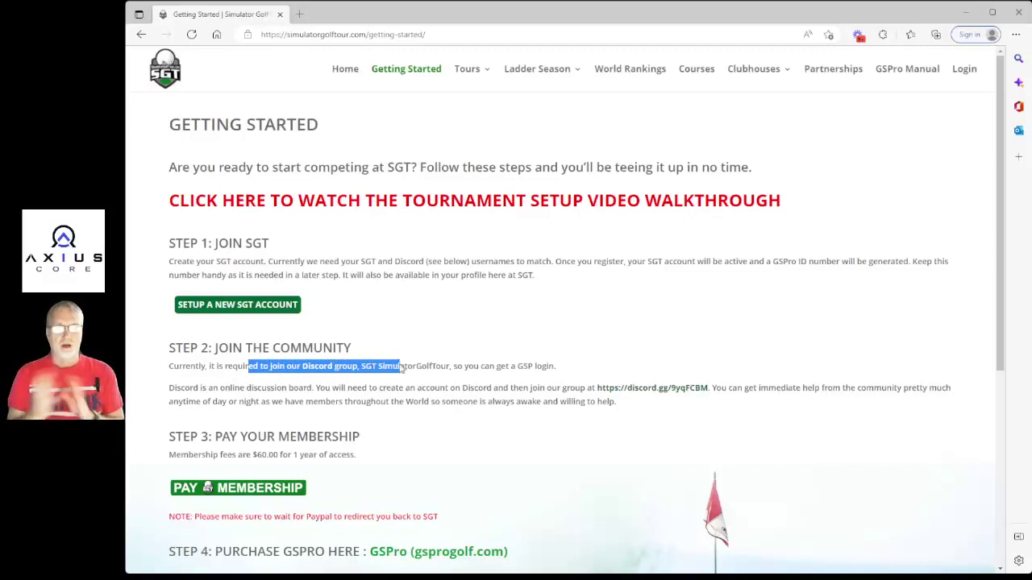
key(alt+Tab)
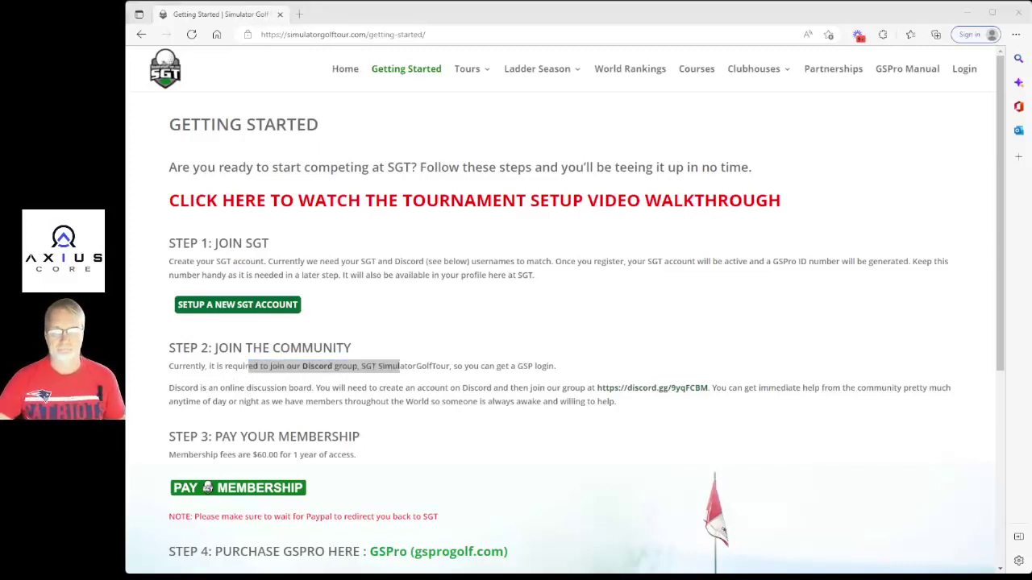
click(512, 330)
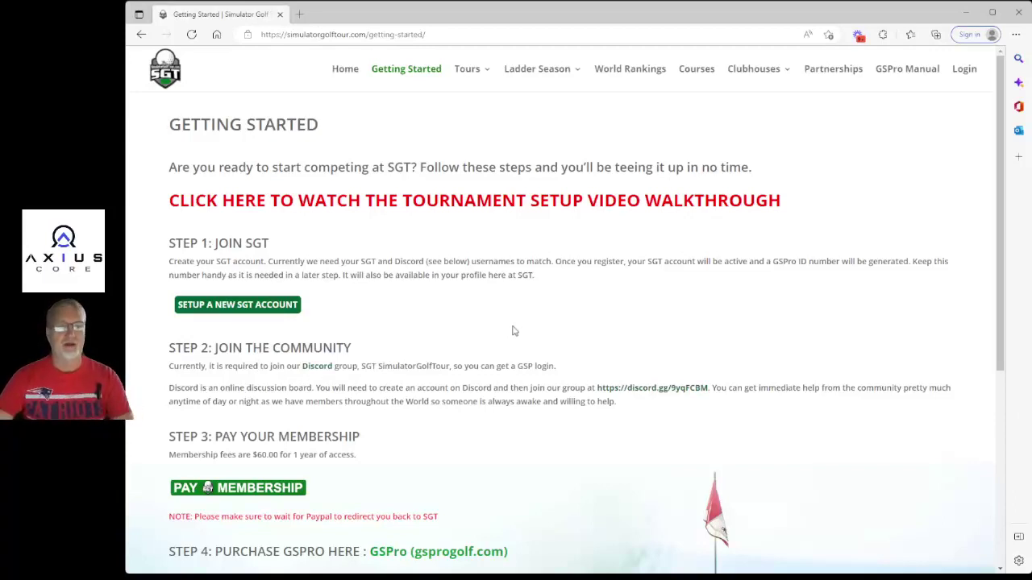
Sign in to the SGT account using the autofilled credentials.
click(963, 70)
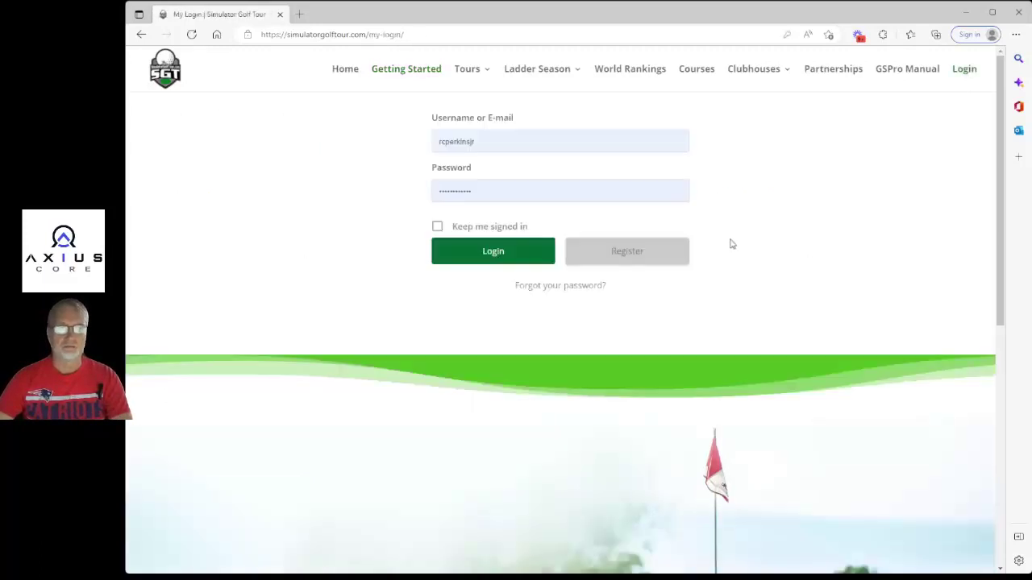
drag(481, 141, 425, 143)
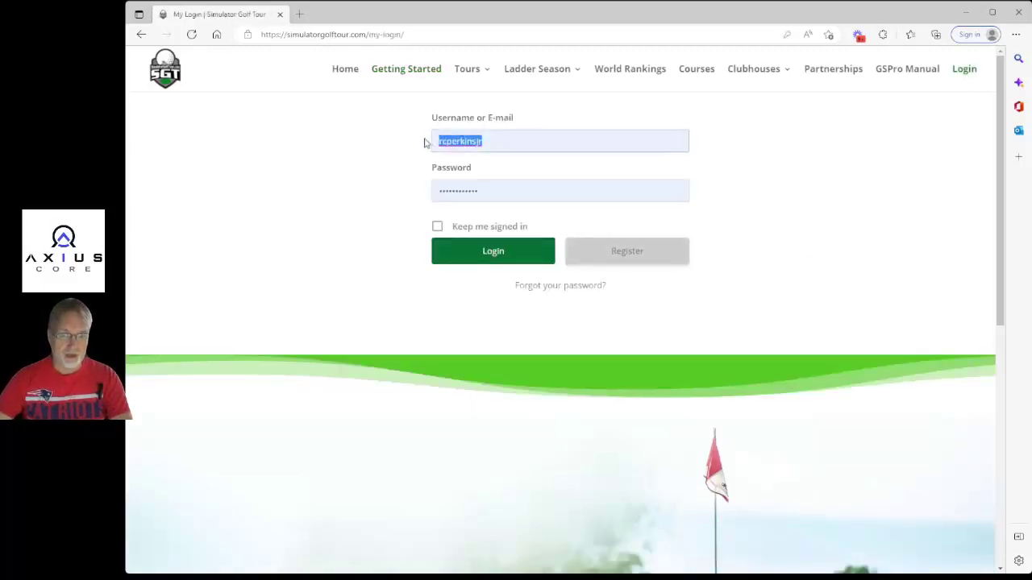
click(549, 144)
click(501, 253)
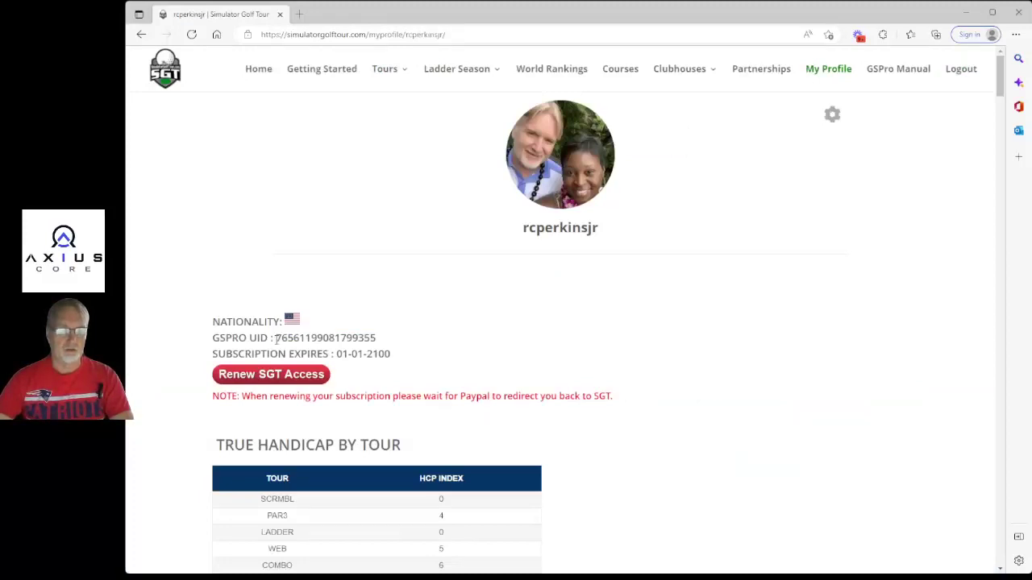
Highlight each tour's handicap index in the profile's True Handicap by Tour table.
drag(276, 339, 384, 338)
scroll(444, 329, down, 5)
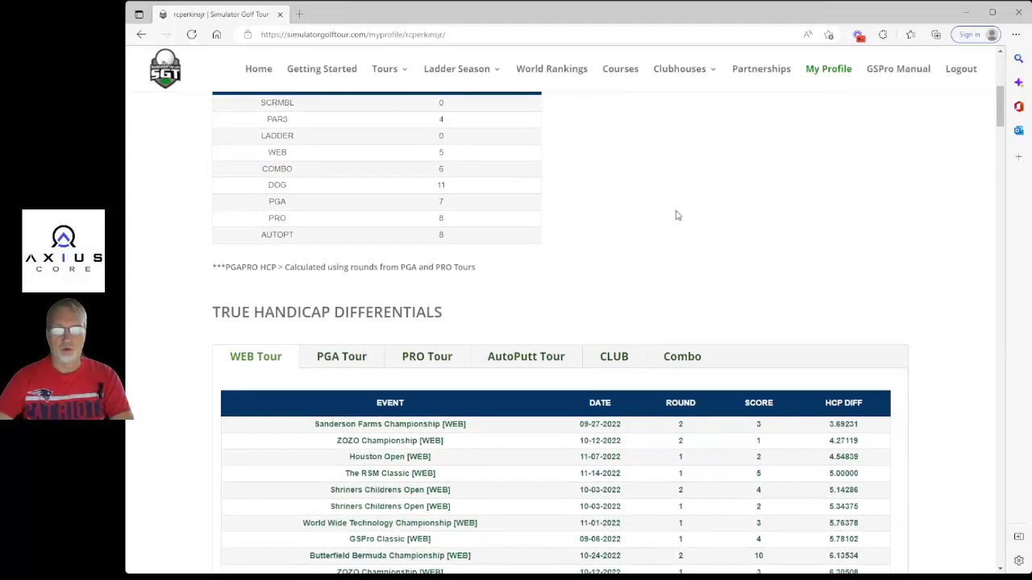
scroll(677, 216, up, 1)
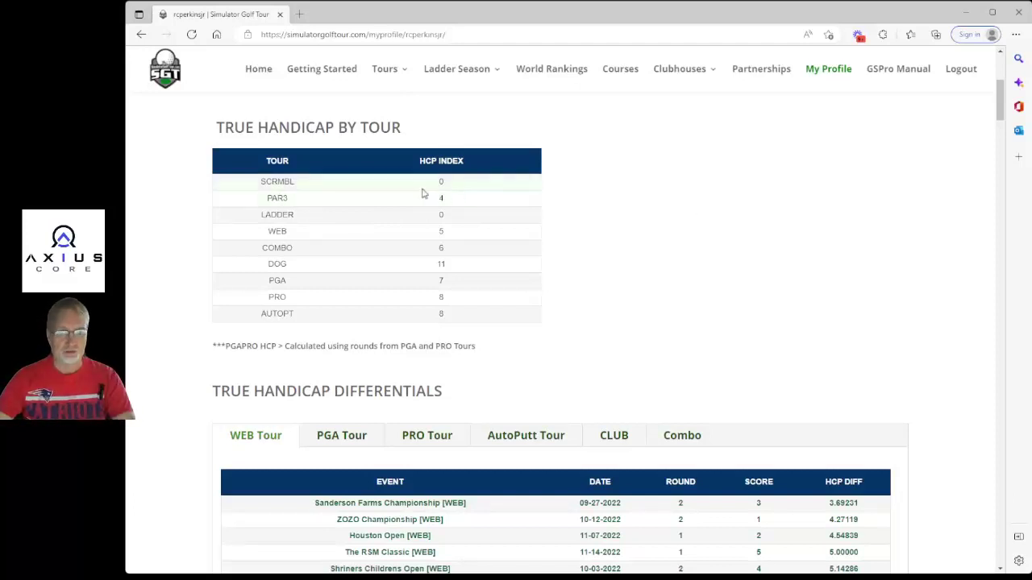
drag(423, 189, 476, 317)
Show the handicap differentials for PGA Tour, AutoPutt Tour and CLUB rounds.
click(640, 292)
scroll(664, 283, down, 2)
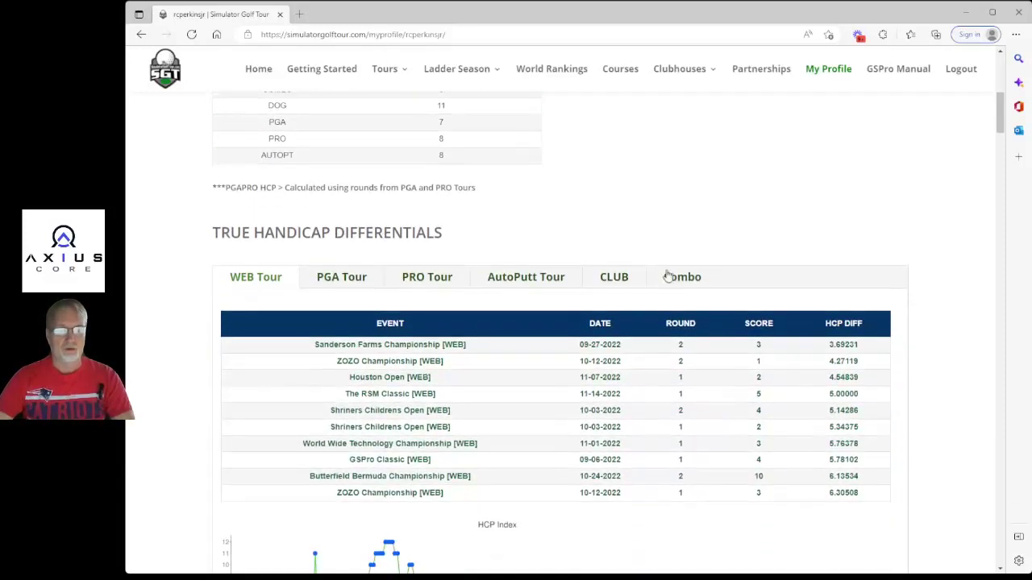
scroll(667, 276, down, 1)
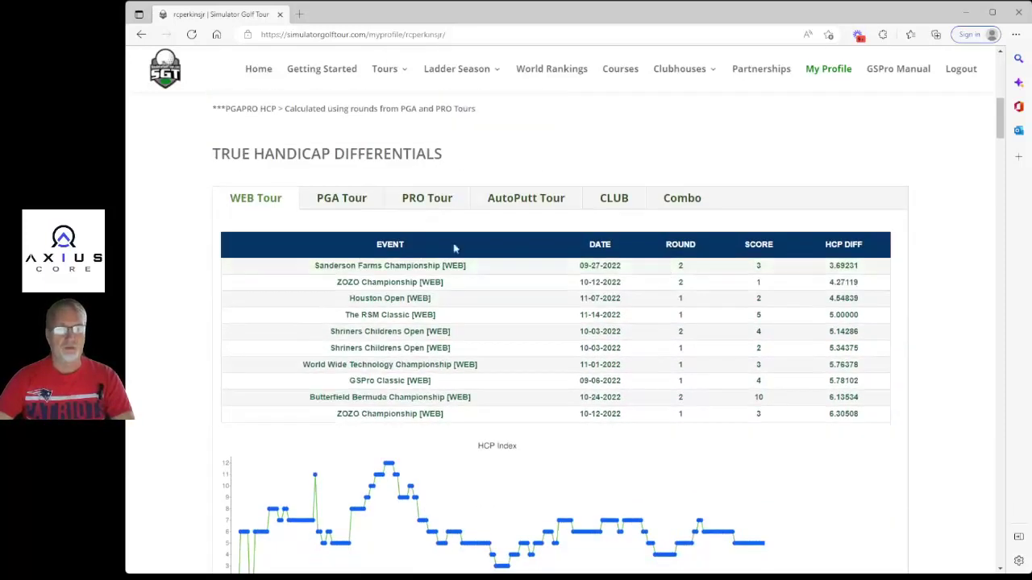
click(364, 208)
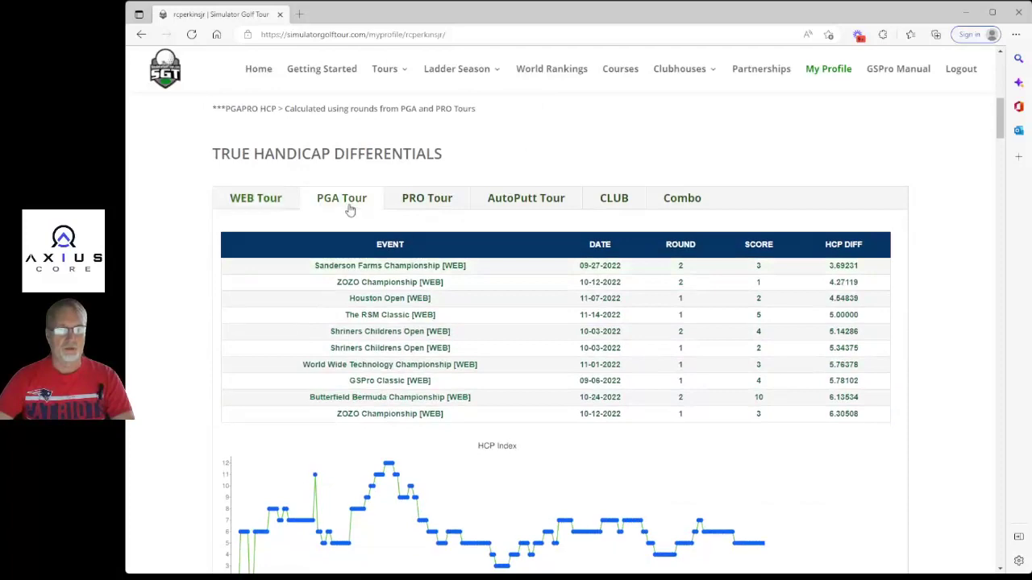
click(523, 204)
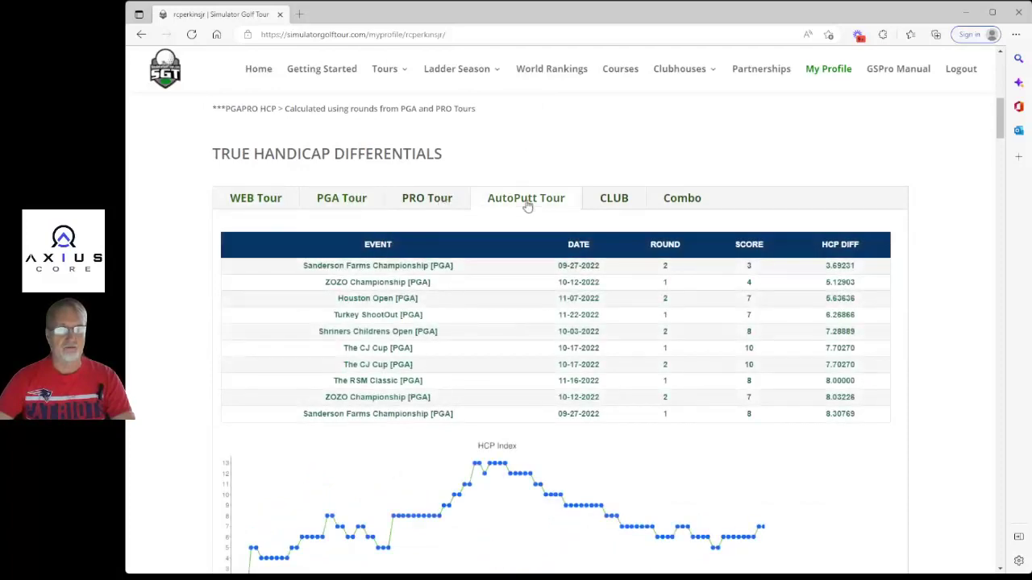
click(616, 200)
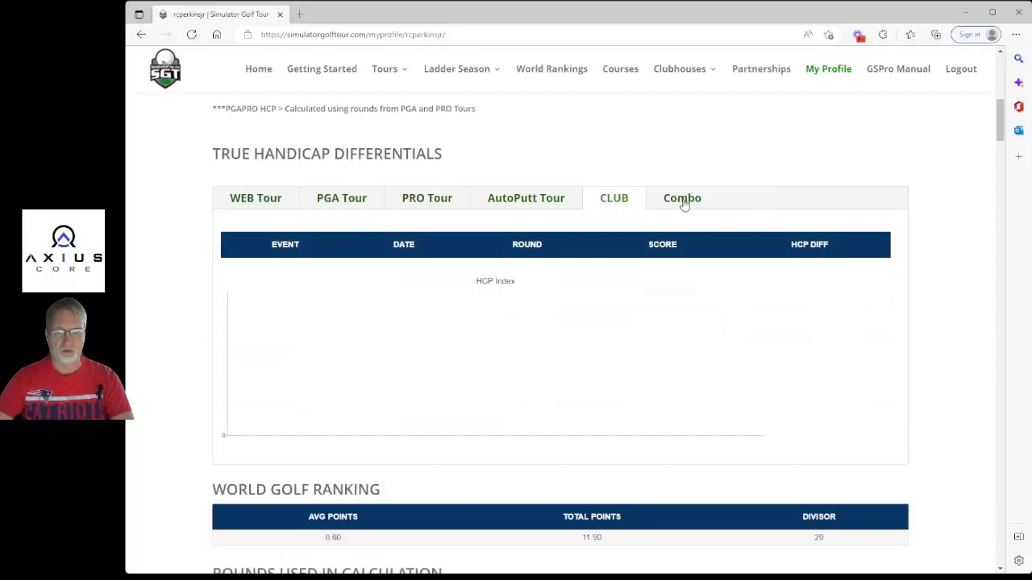
Highlight the average and total world ranking points, then scroll through All Rounds Played and Badges.
scroll(781, 209, down, 4)
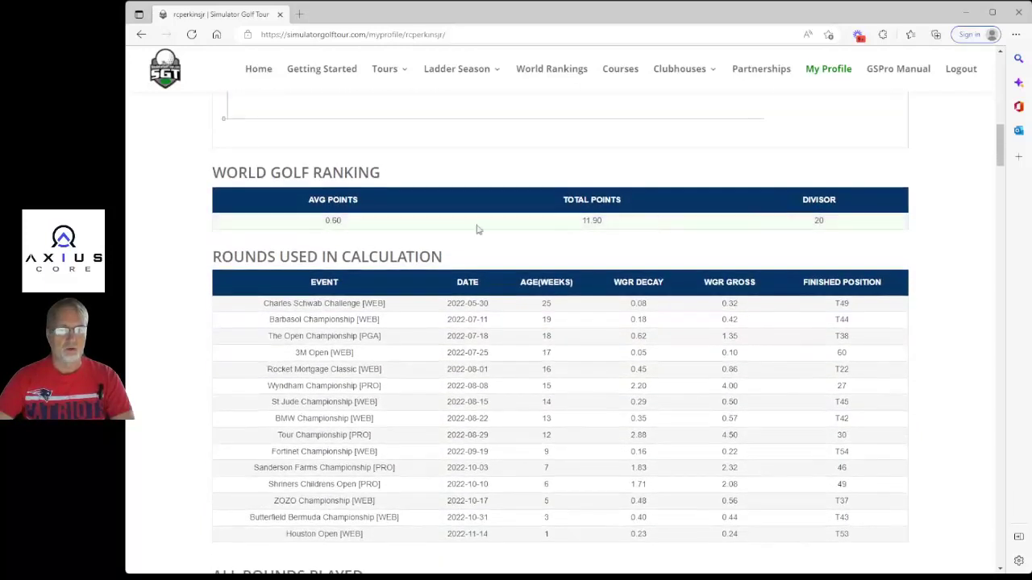
drag(306, 223, 643, 246)
click(642, 246)
scroll(704, 253, down, 1)
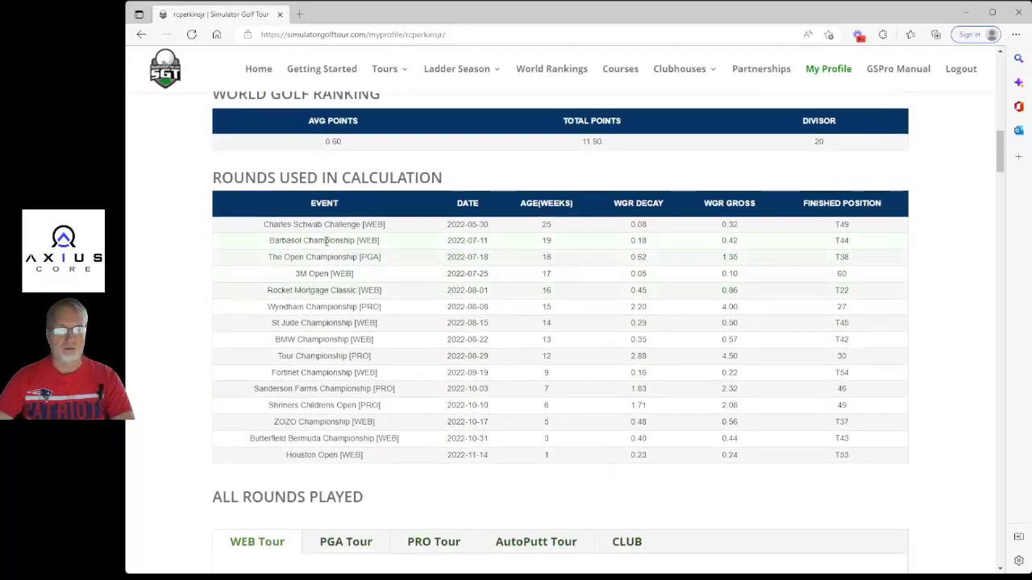
scroll(532, 290, down, 5)
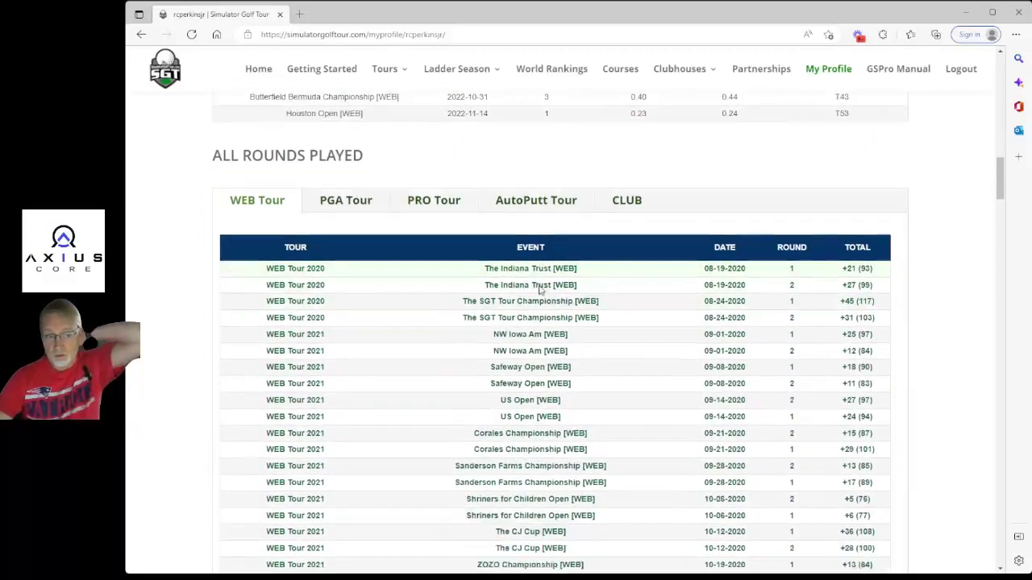
scroll(539, 290, down, 13)
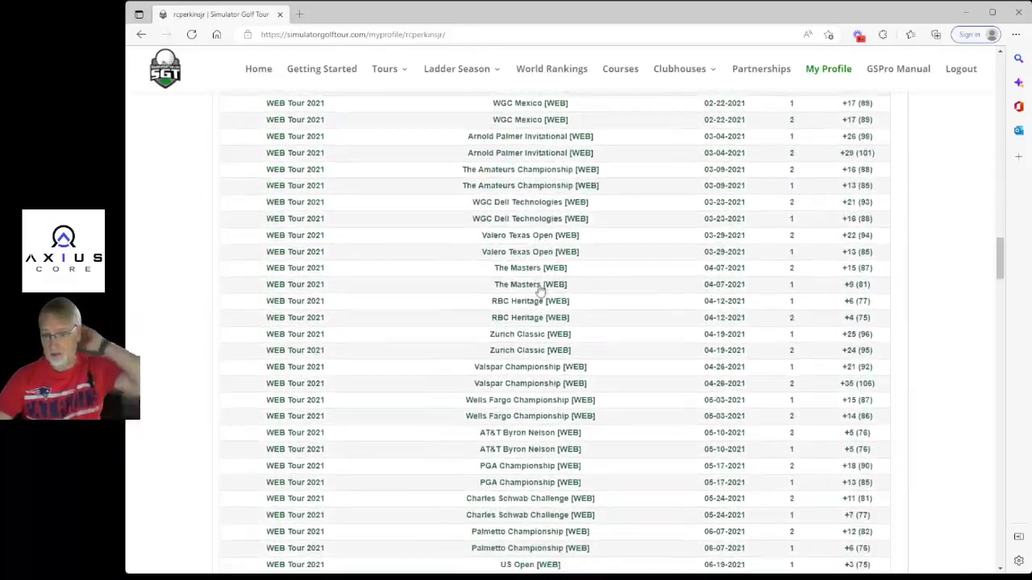
scroll(538, 290, down, 15)
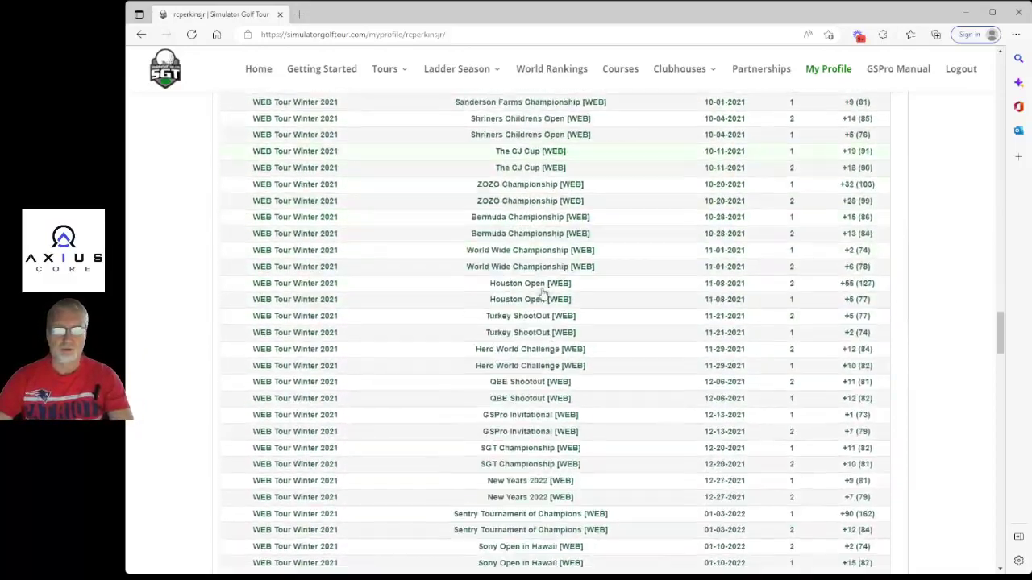
scroll(544, 294, down, 20)
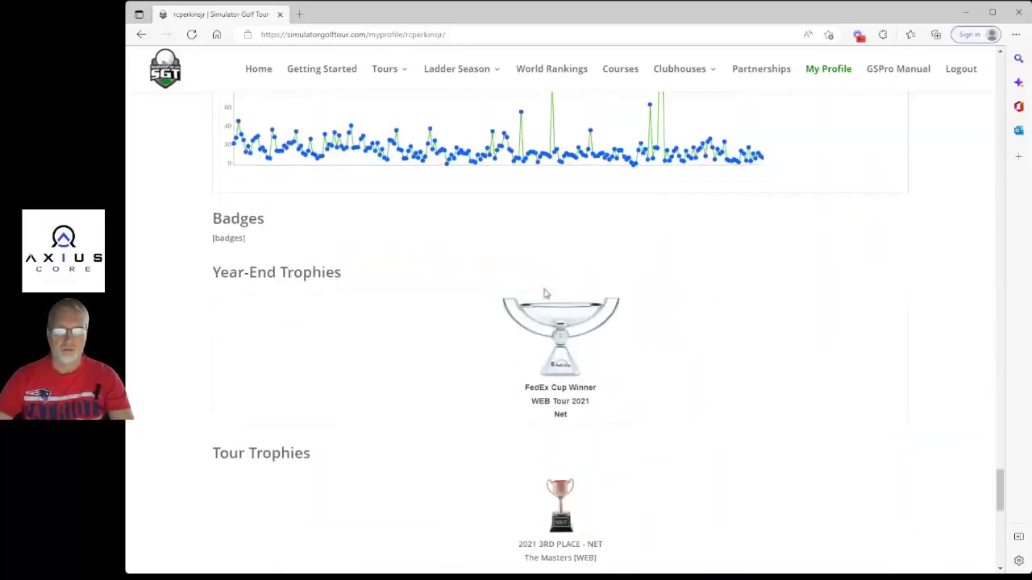
scroll(202, 339, down, 1)
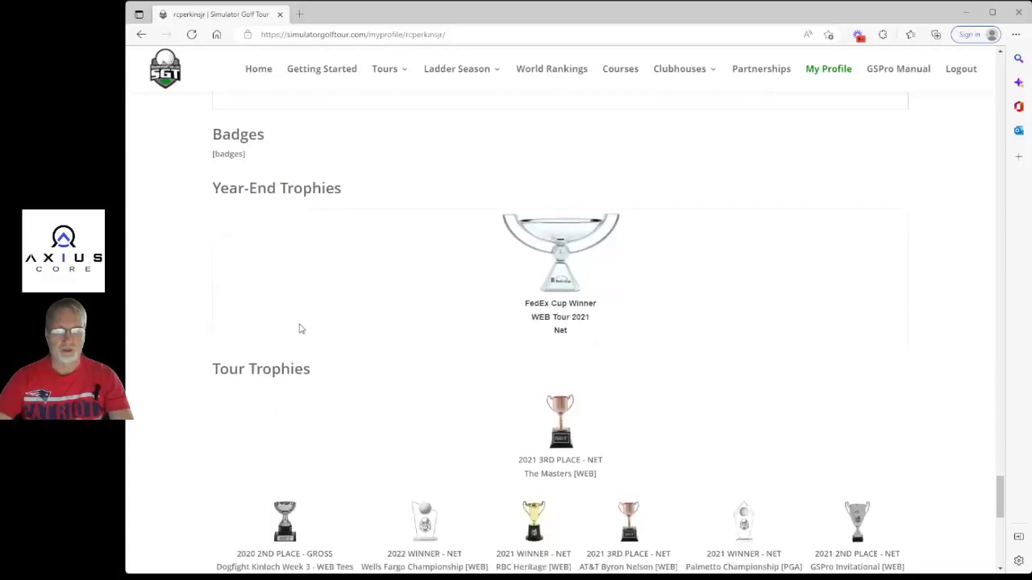
Highlight the FedEx Cup Winner trophy caption and Net label, then reach Club Trophies.
drag(613, 338, 522, 306)
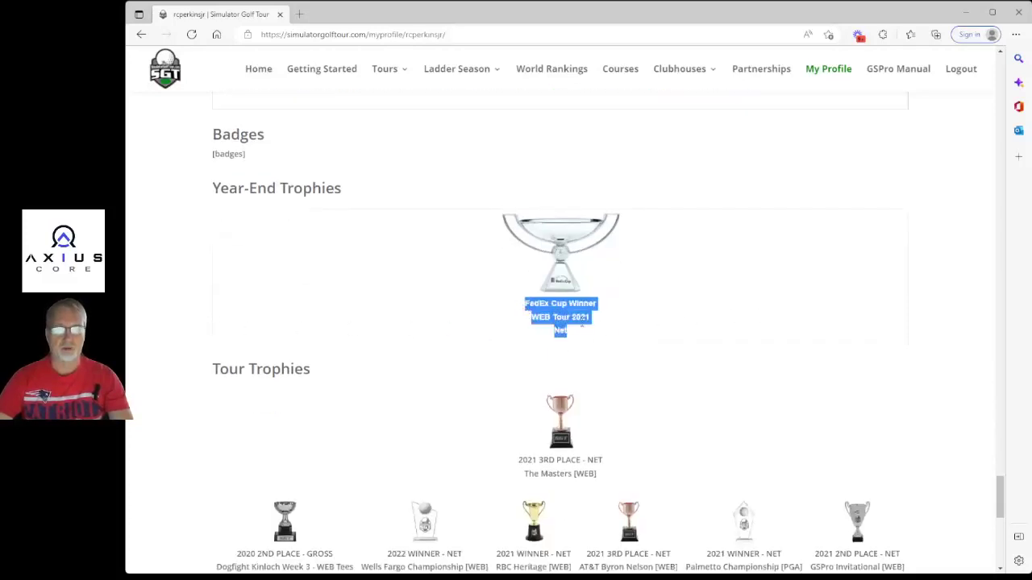
click(569, 329)
double_click(560, 330)
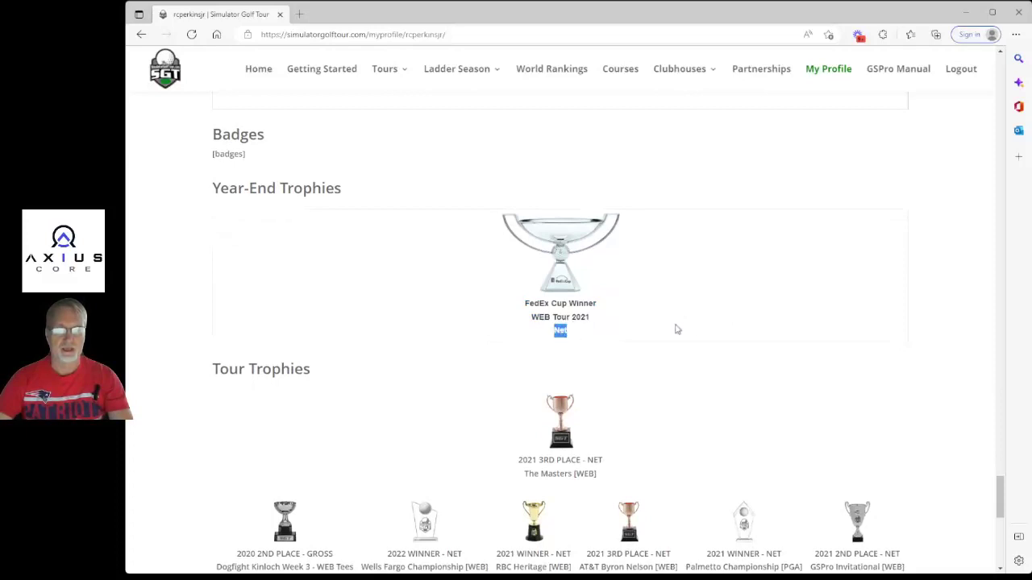
scroll(707, 316, down, 2)
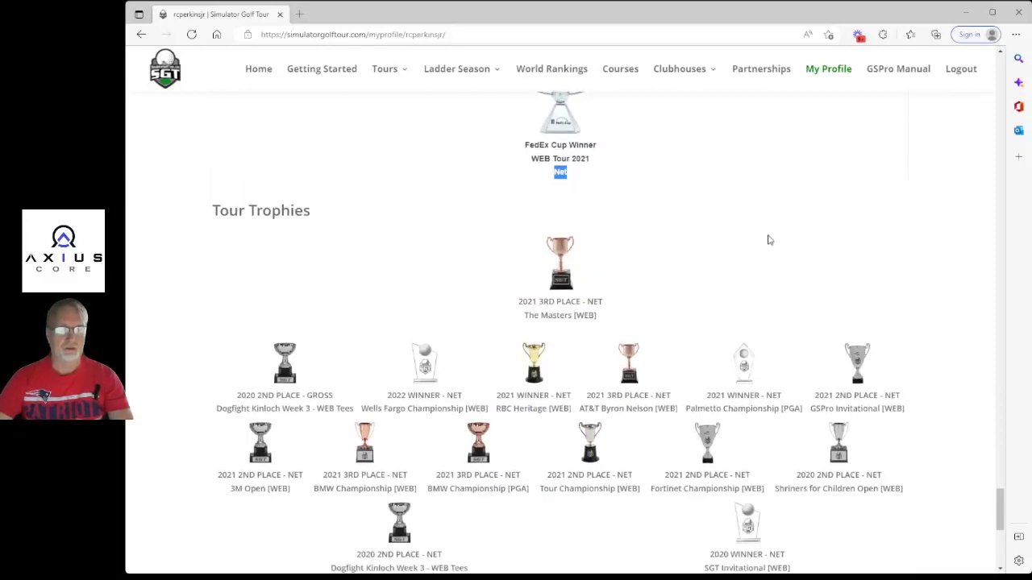
scroll(789, 231, down, 1)
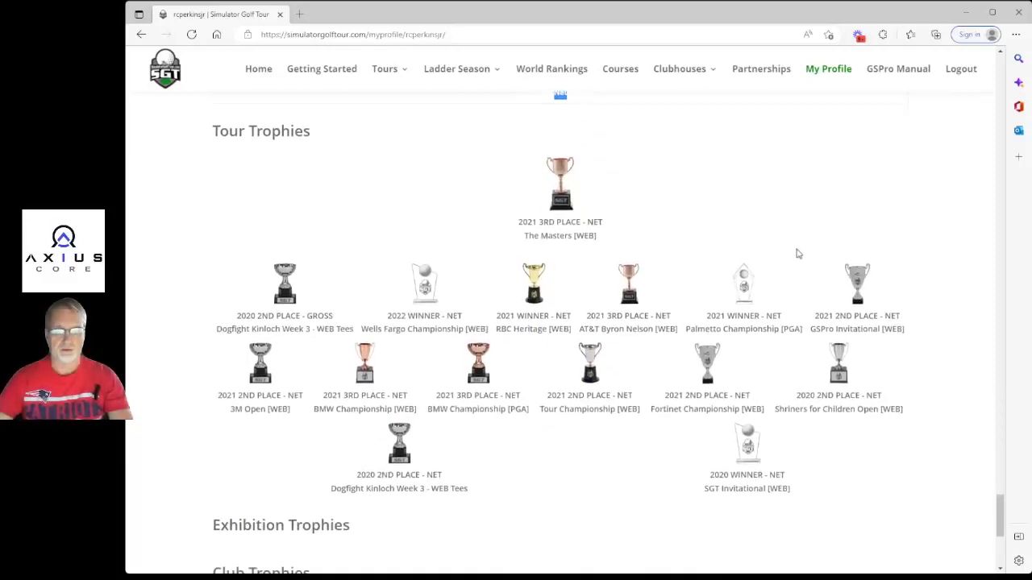
scroll(645, 449, down, 2)
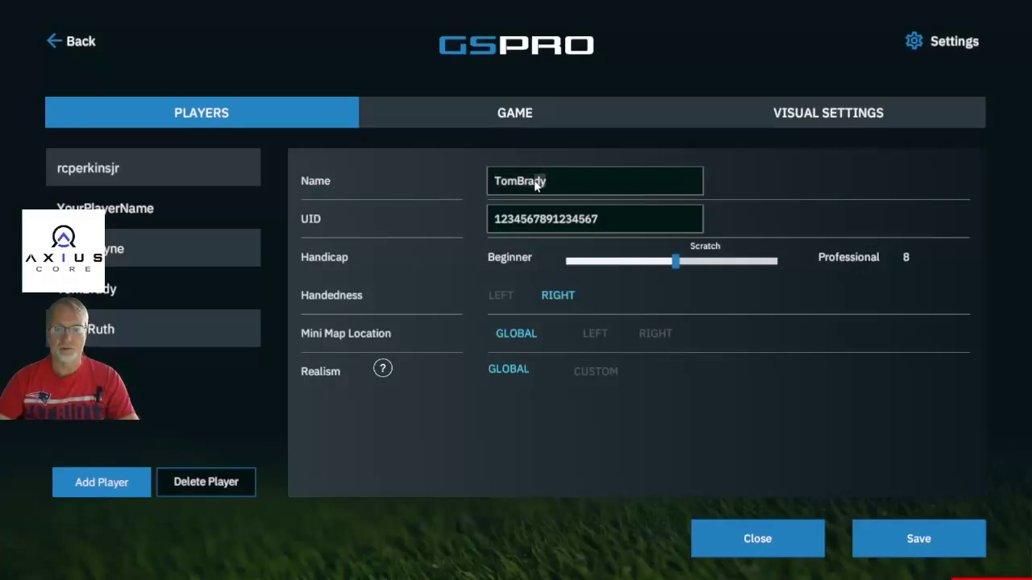
drag(520, 186, 491, 186)
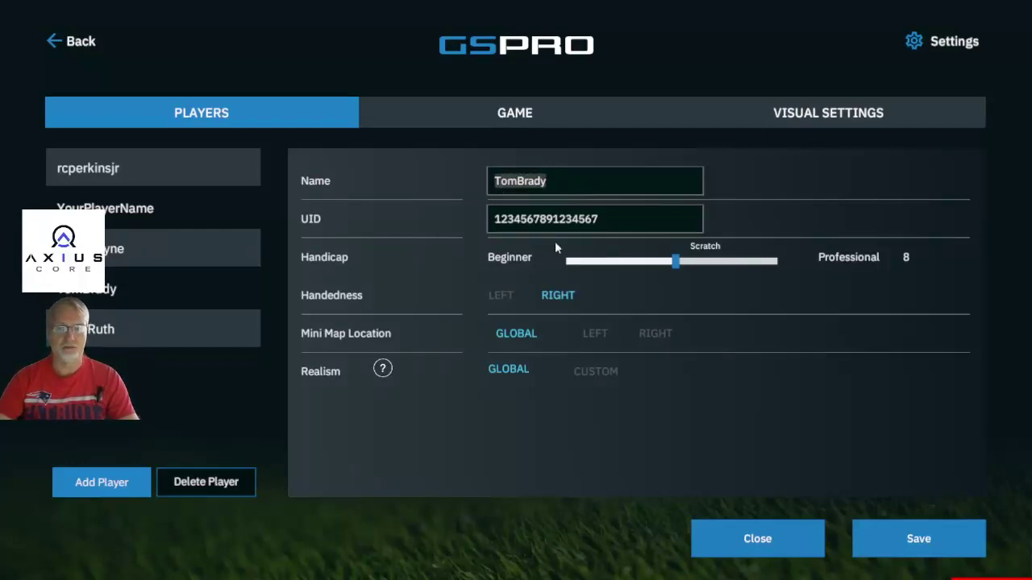
drag(612, 220, 569, 222)
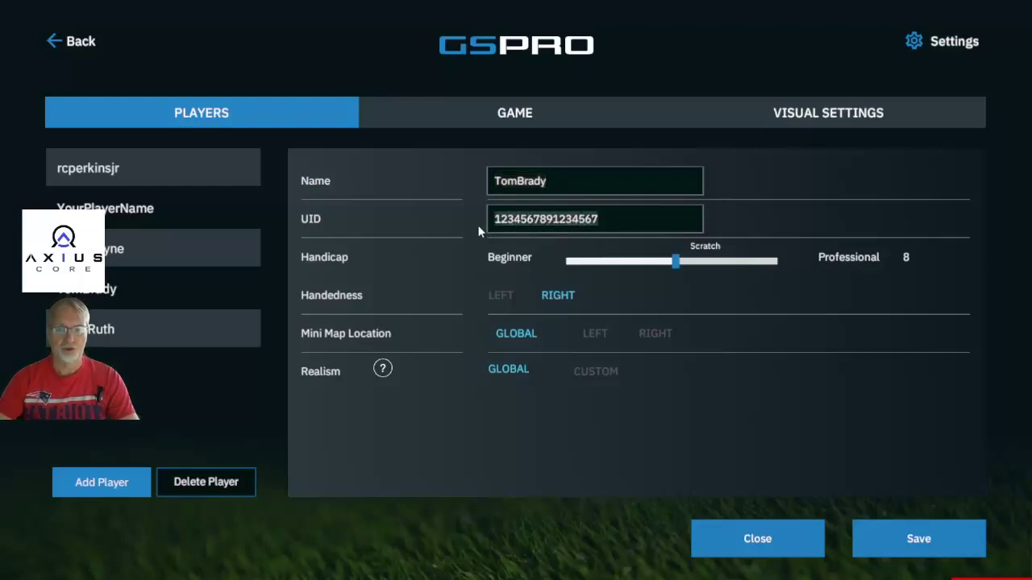
text(1234)
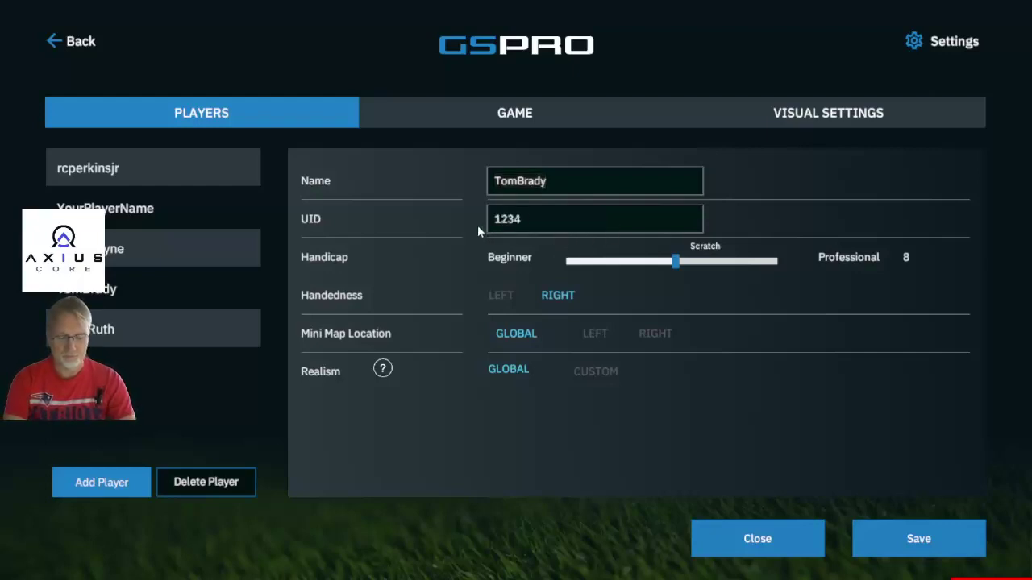
text(567890)
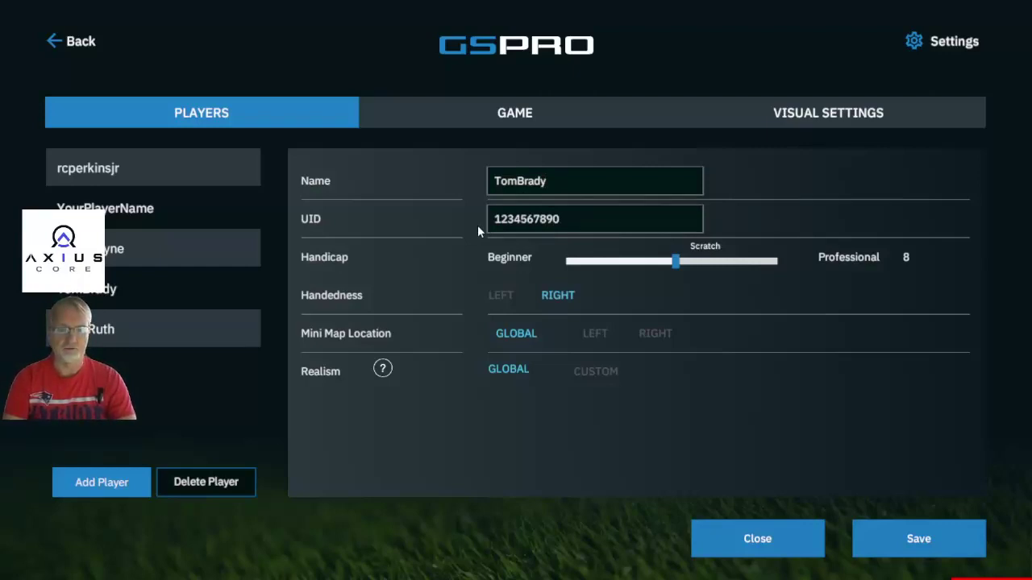
Switch back and forth between the player name and UID fields.
click(558, 184)
click(560, 209)
click(555, 188)
click(563, 211)
click(557, 184)
click(568, 218)
click(556, 181)
click(567, 217)
click(549, 186)
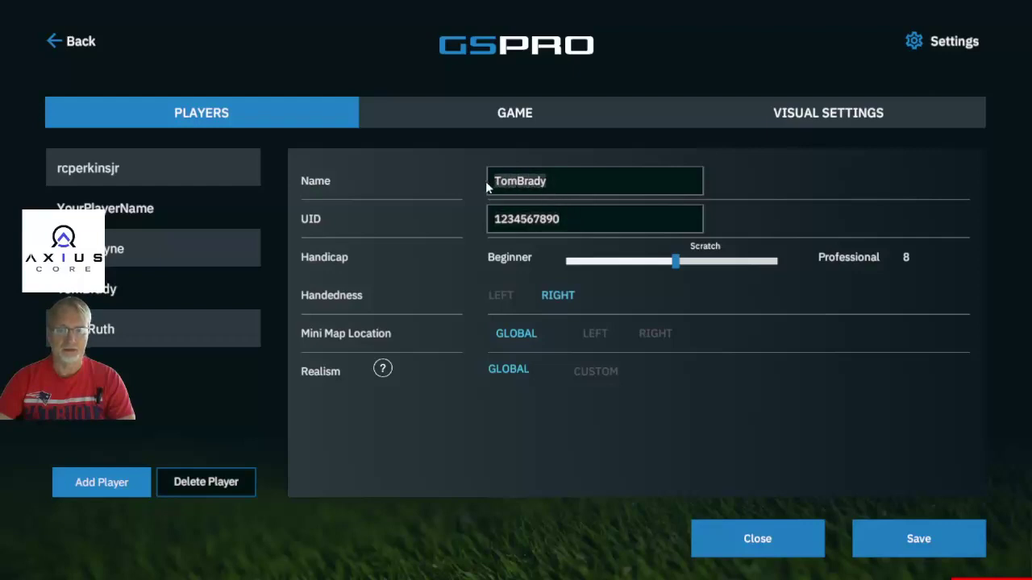
click(577, 224)
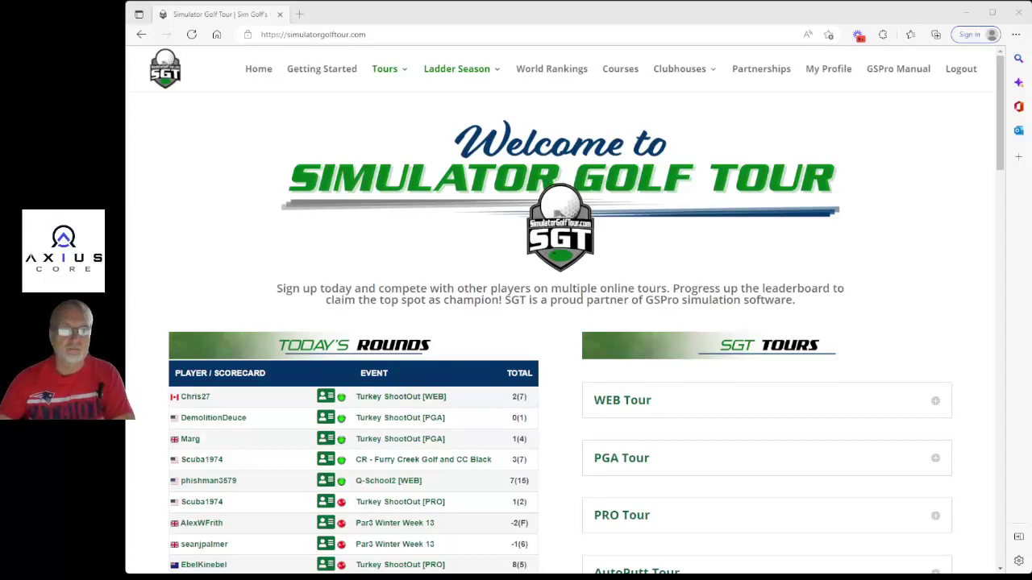
Look over each tour's submenu under Tours, then go to Tours Explained.
mouse_move(384, 68)
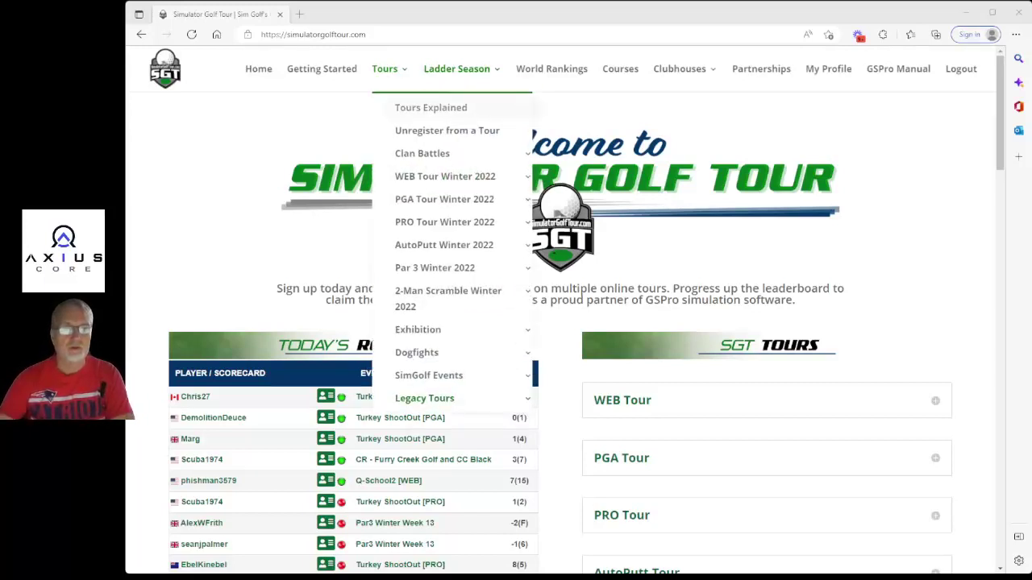
mouse_move(445, 176)
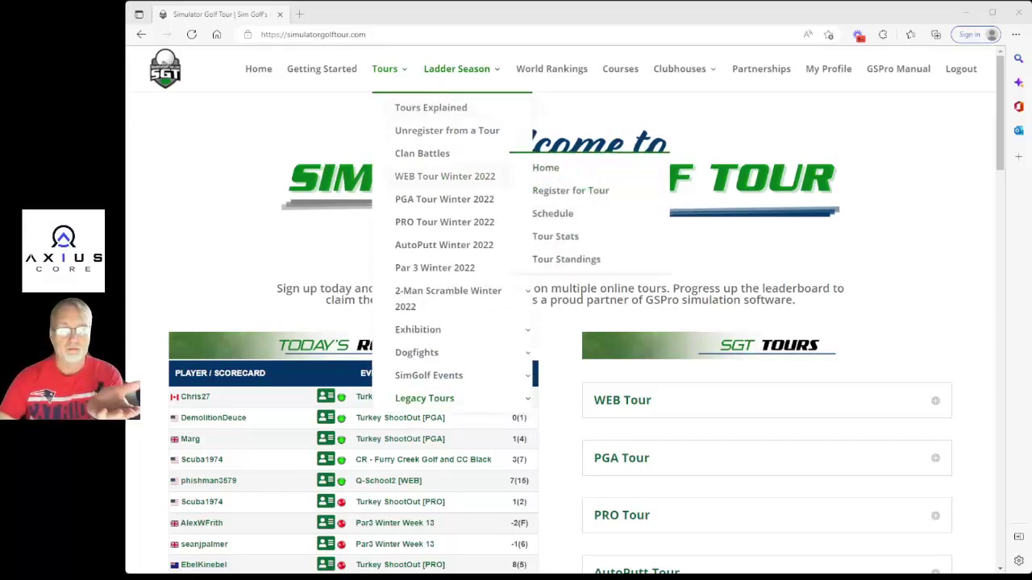
mouse_move(444, 199)
mouse_move(444, 222)
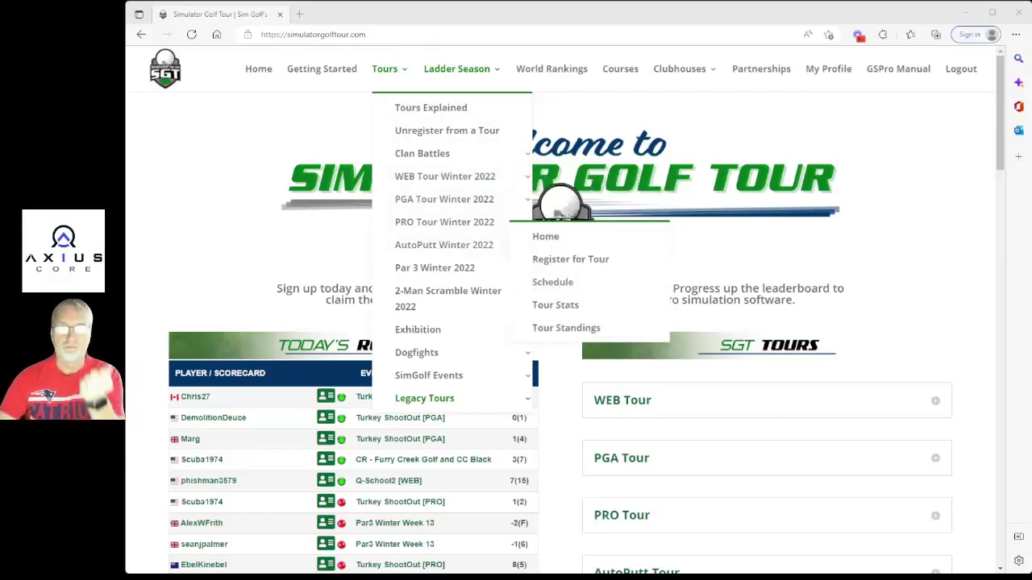
mouse_move(443, 244)
mouse_move(447, 294)
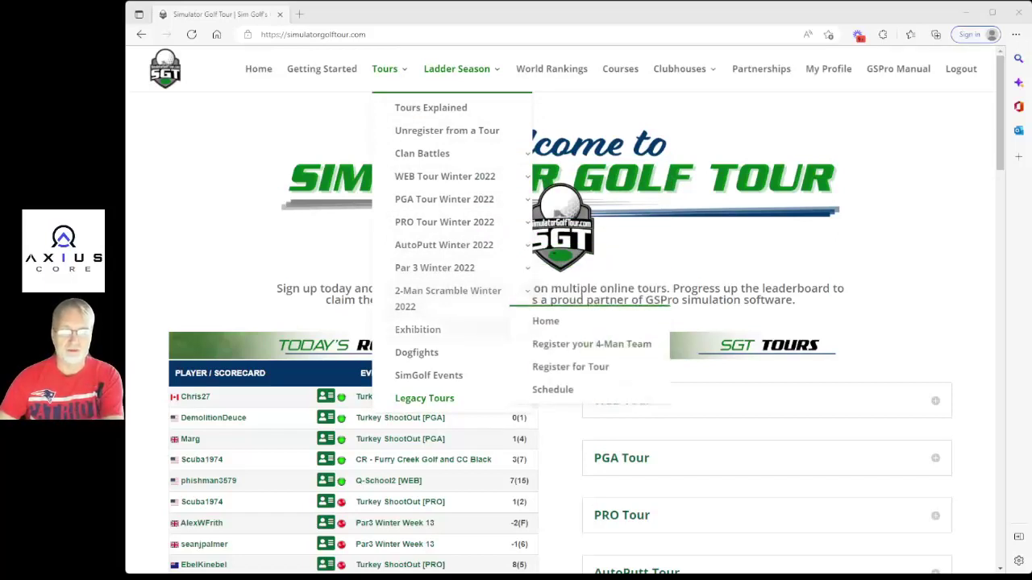
mouse_move(416, 352)
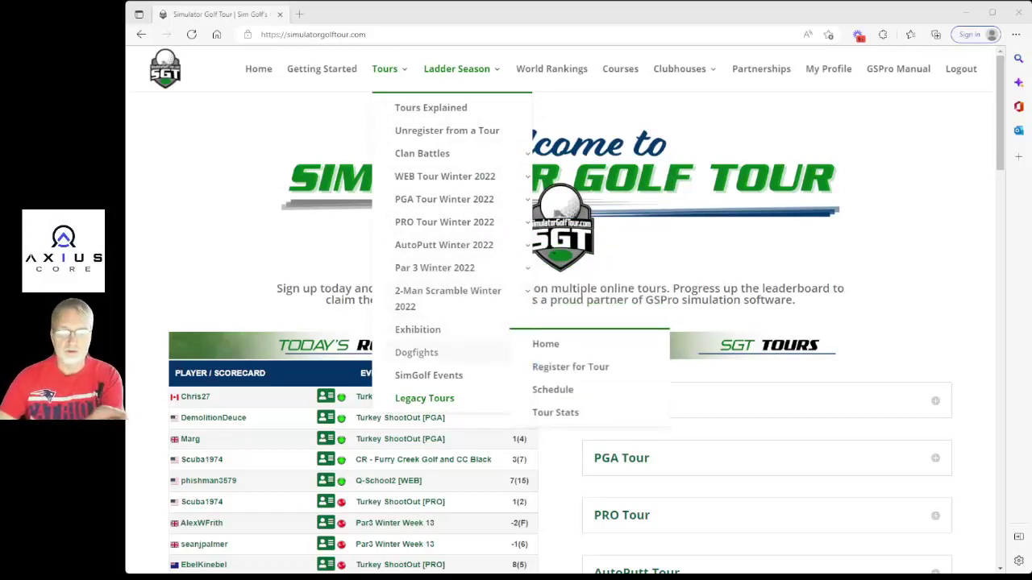
mouse_move(428, 374)
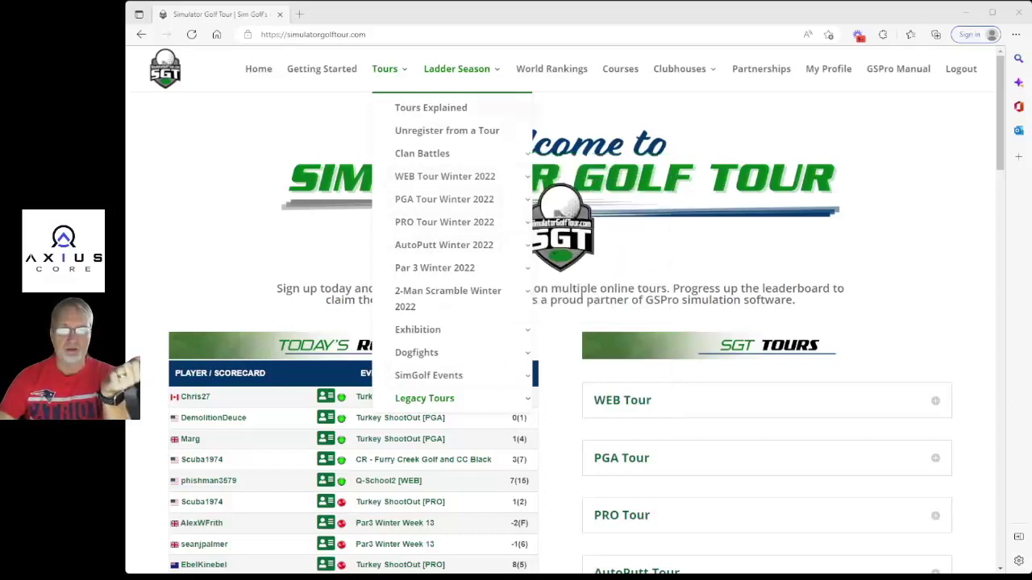
click(429, 110)
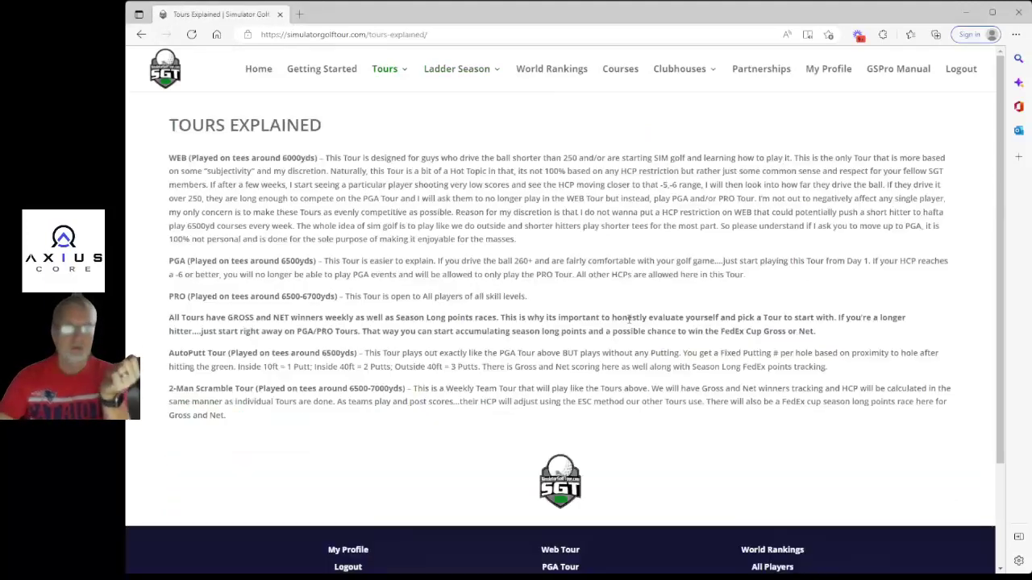
Highlight WEB's 6000yds tees and 250 driving limit, PGA's 260+ distance, and PRO's open-to-all note.
drag(170, 158, 369, 159)
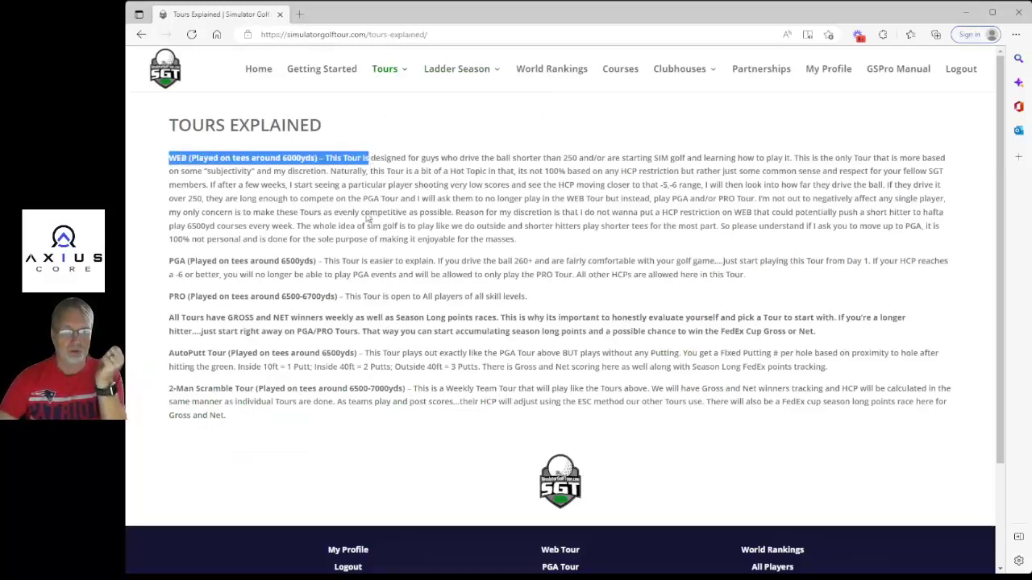
drag(283, 158, 320, 161)
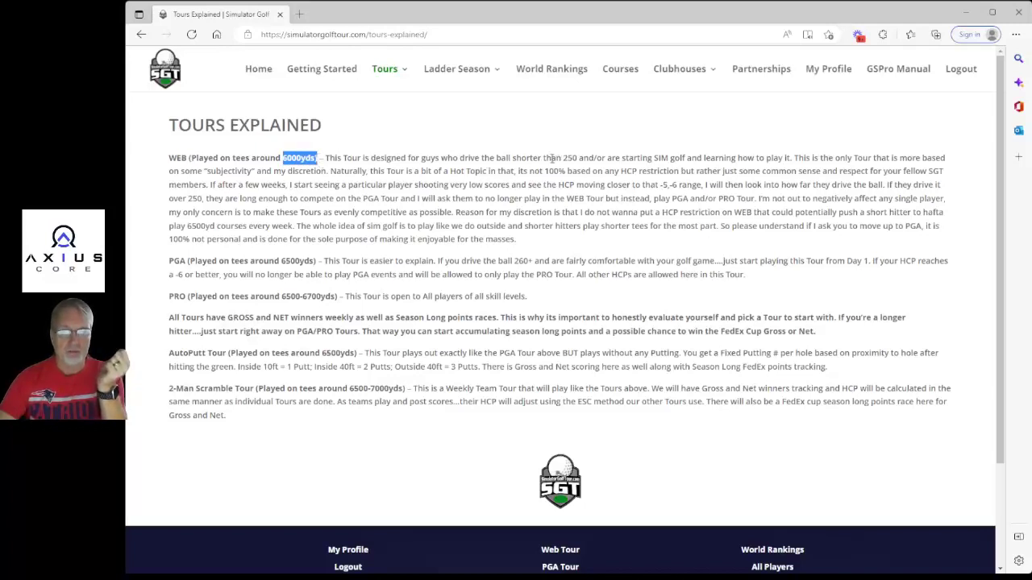
drag(562, 158, 577, 158)
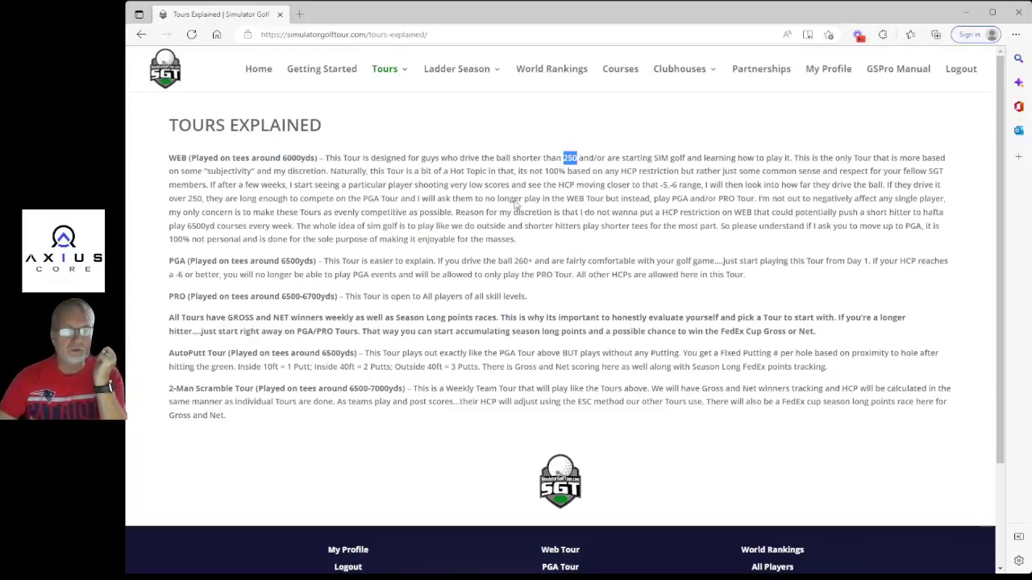
drag(168, 261, 319, 263)
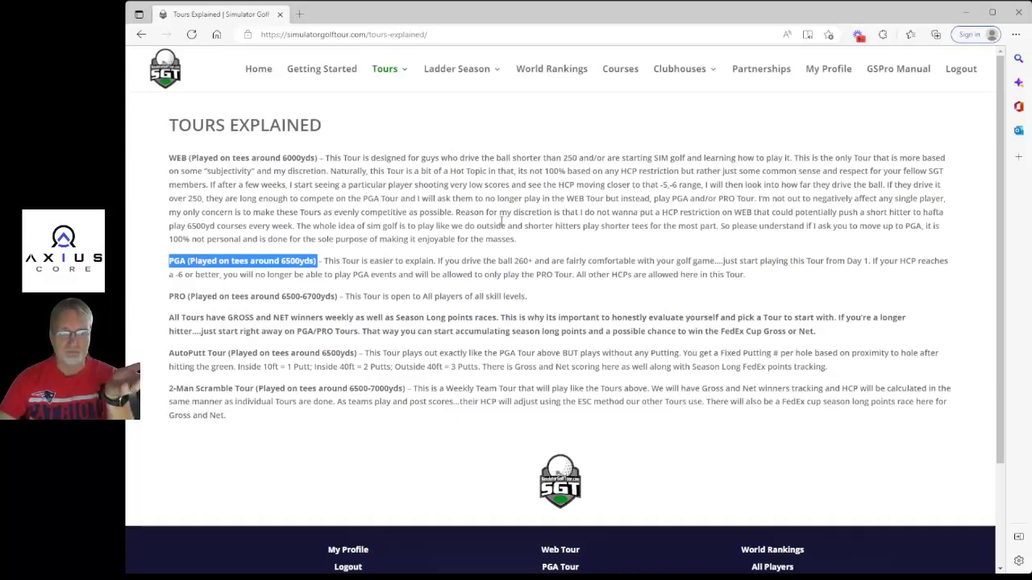
click(338, 263)
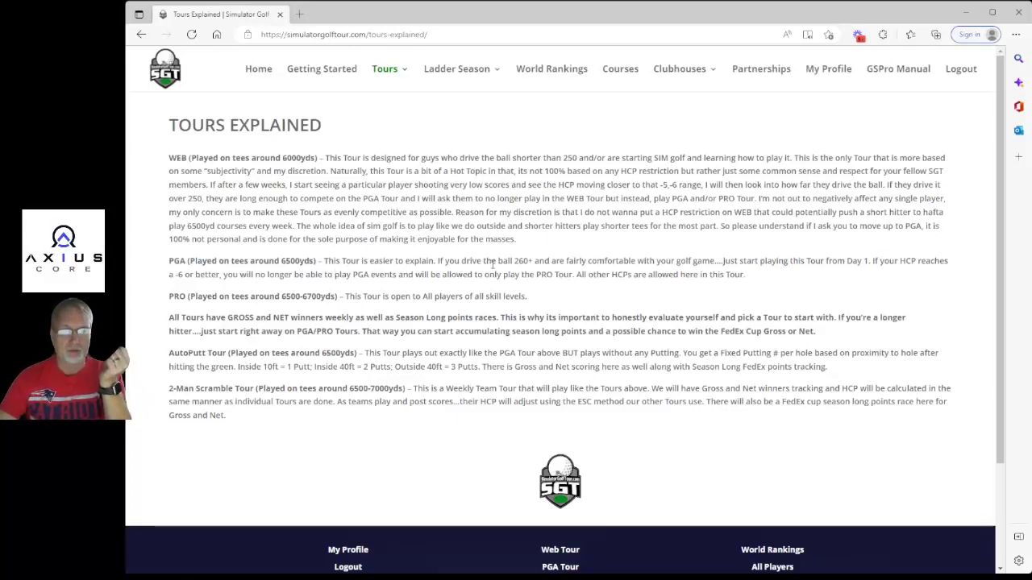
drag(514, 261, 530, 267)
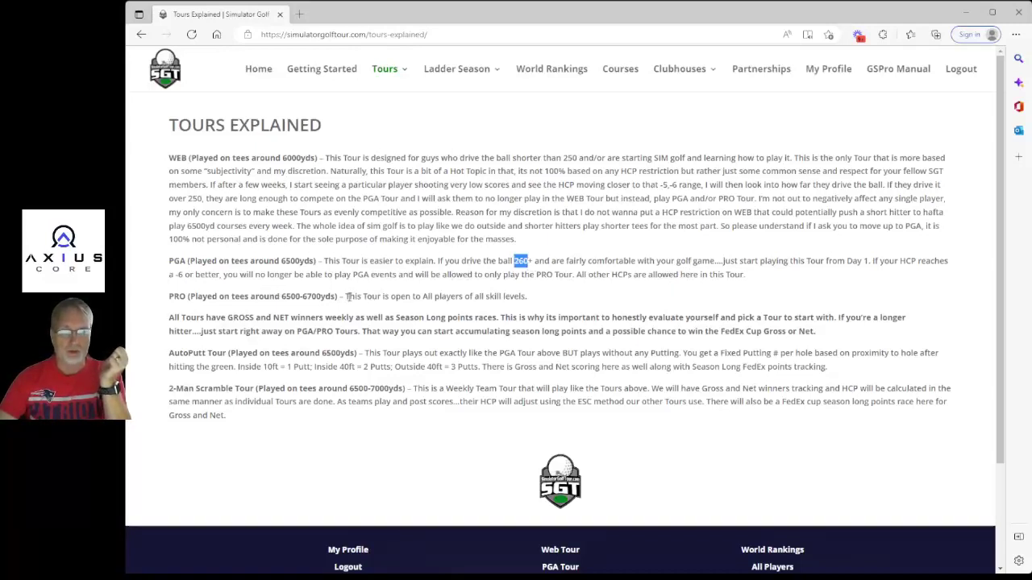
drag(345, 296, 539, 307)
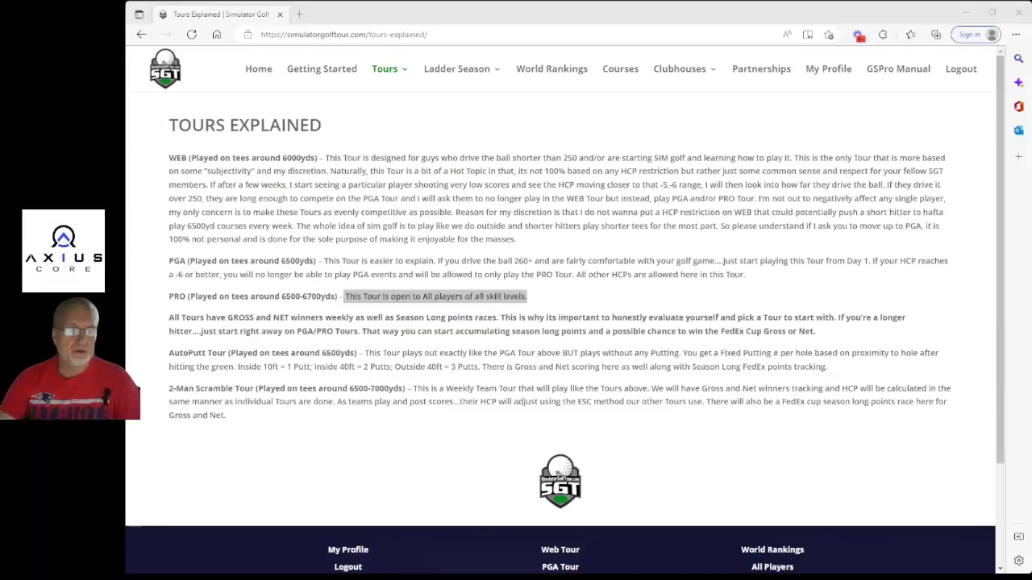
Highlight the WEB, PGA and PRO tour headings, then clear the selection.
drag(169, 158, 218, 158)
drag(169, 261, 323, 263)
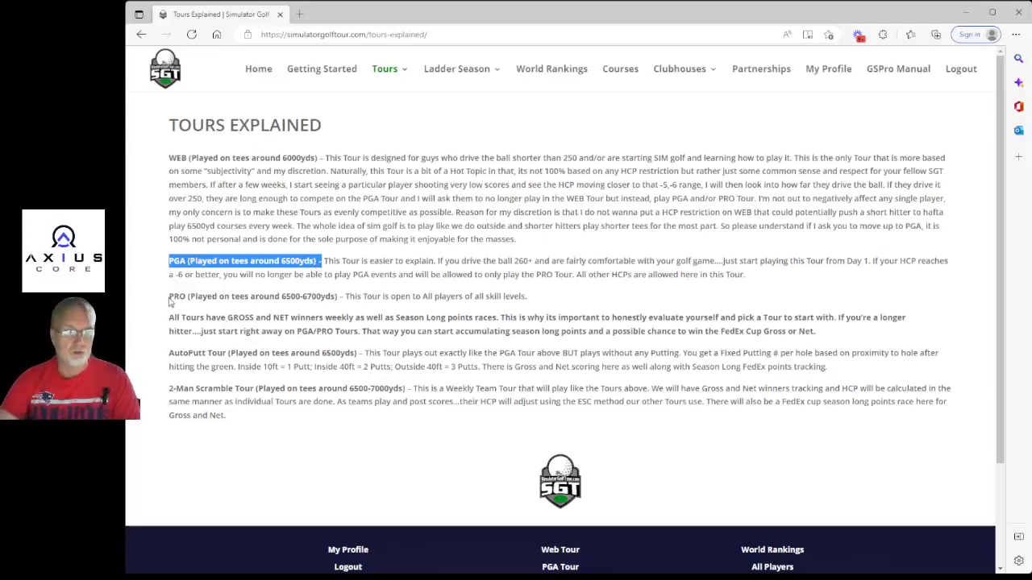
drag(168, 297, 343, 302)
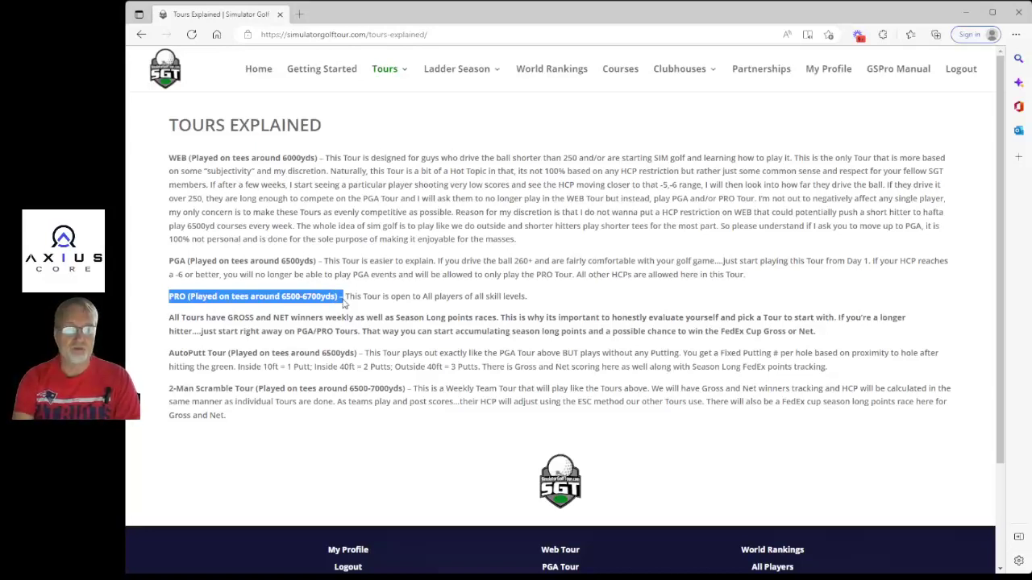
click(418, 309)
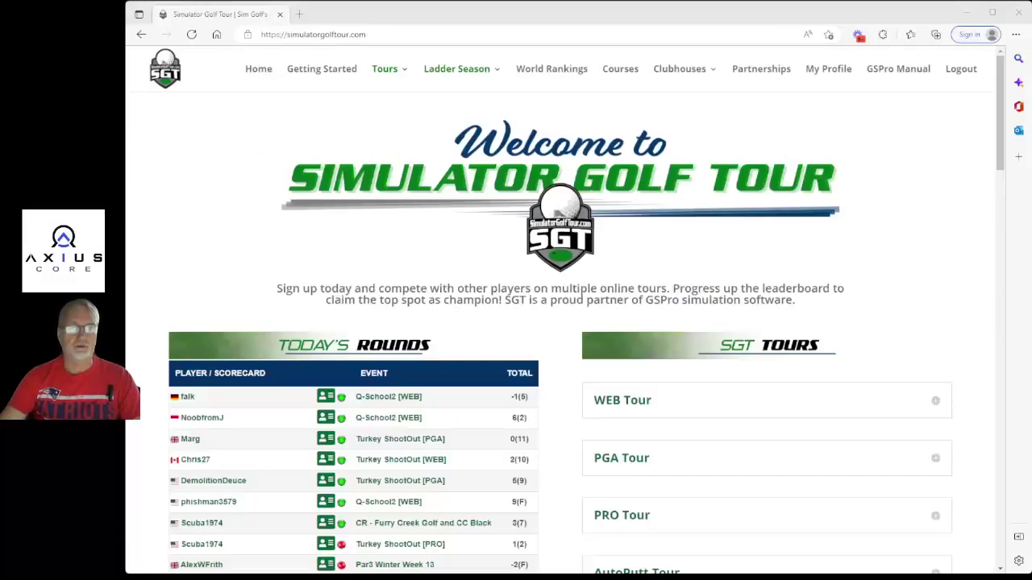
Register for WEB Tour Winter 2022 and highlight the already-registered confirmation message.
mouse_move(384, 69)
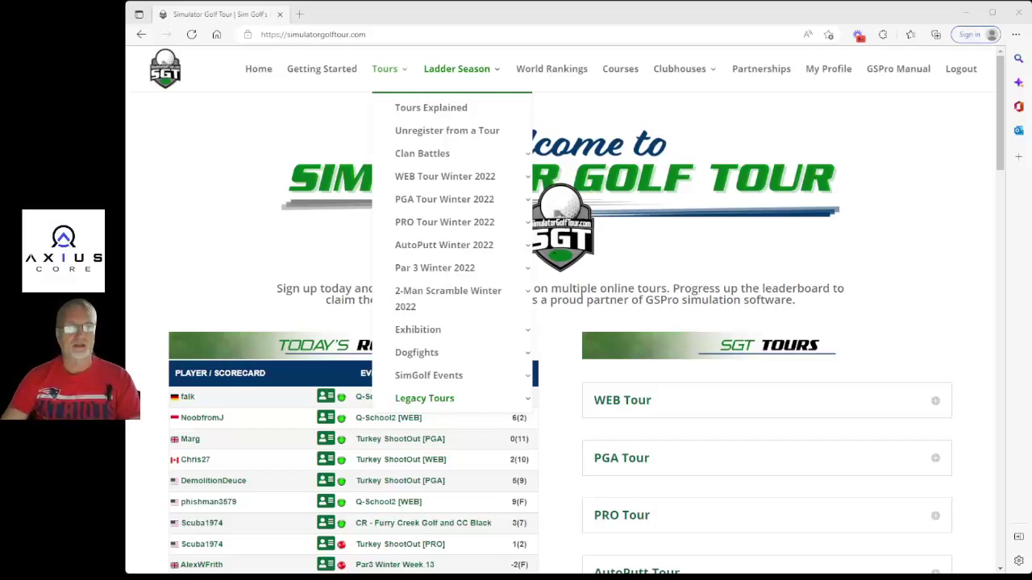
mouse_move(445, 175)
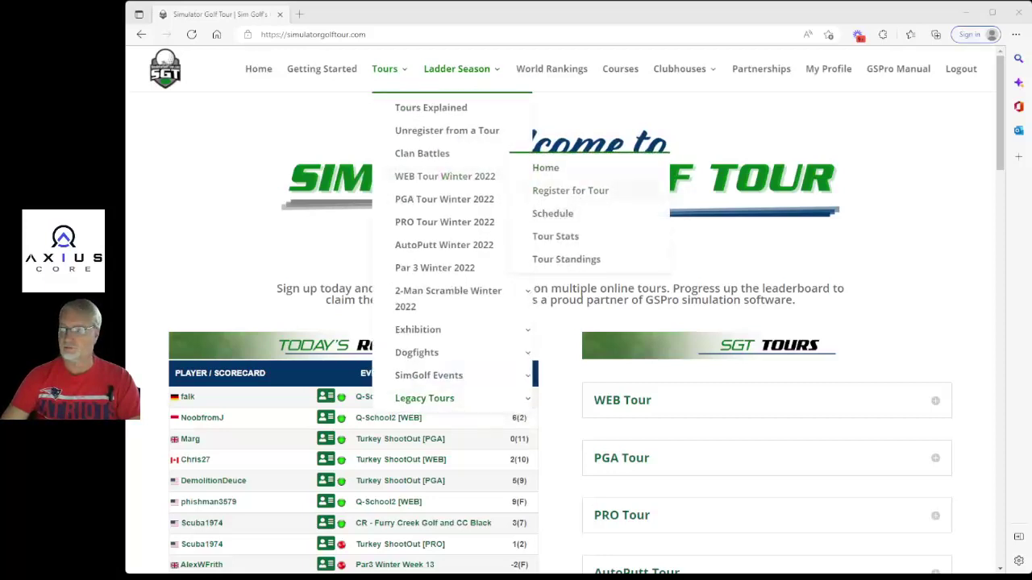
click(547, 194)
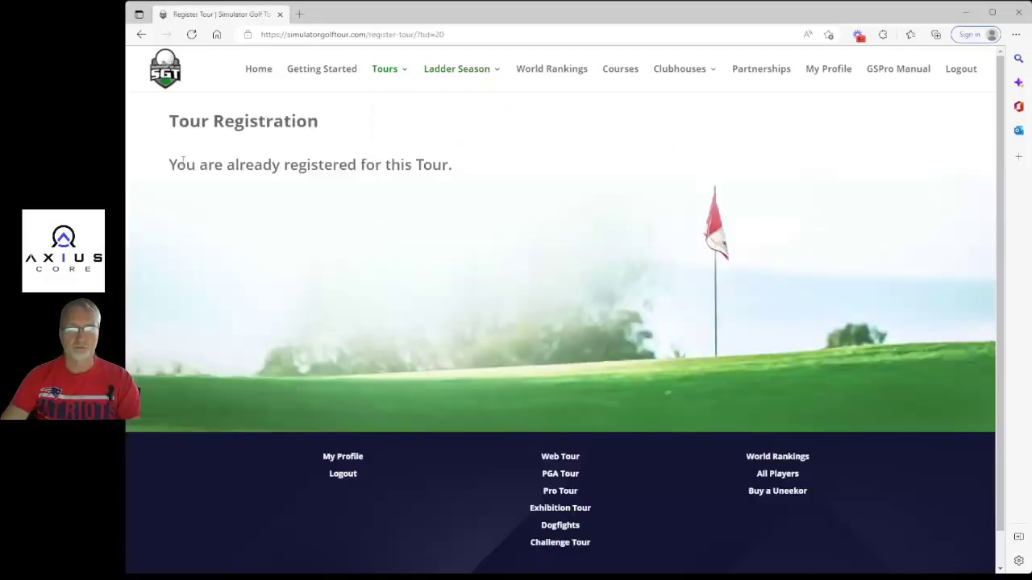
drag(167, 165, 469, 173)
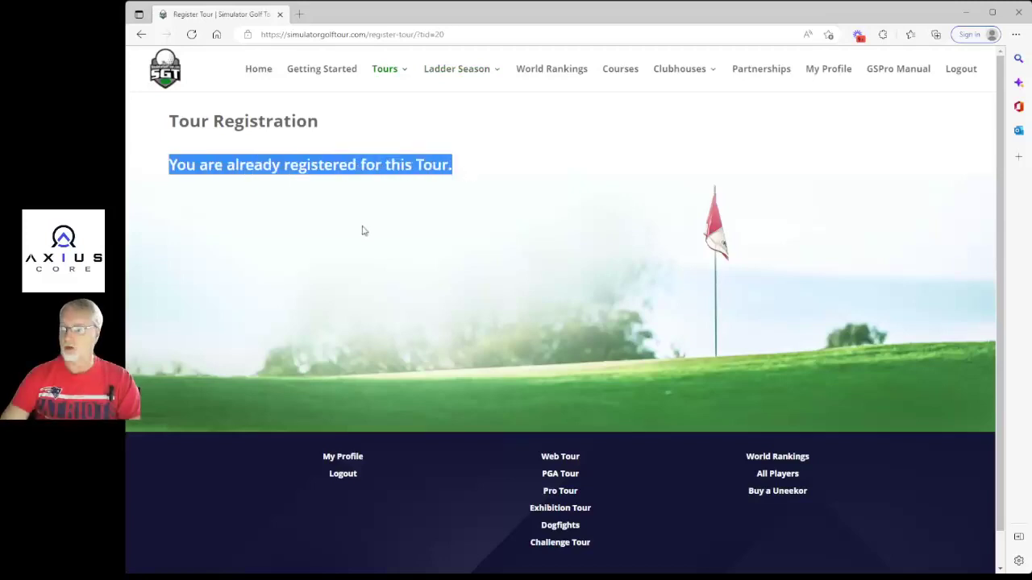
Go to the WEB Tour Winter 2022 Tour Home page from the Tours submenu.
mouse_move(392, 71)
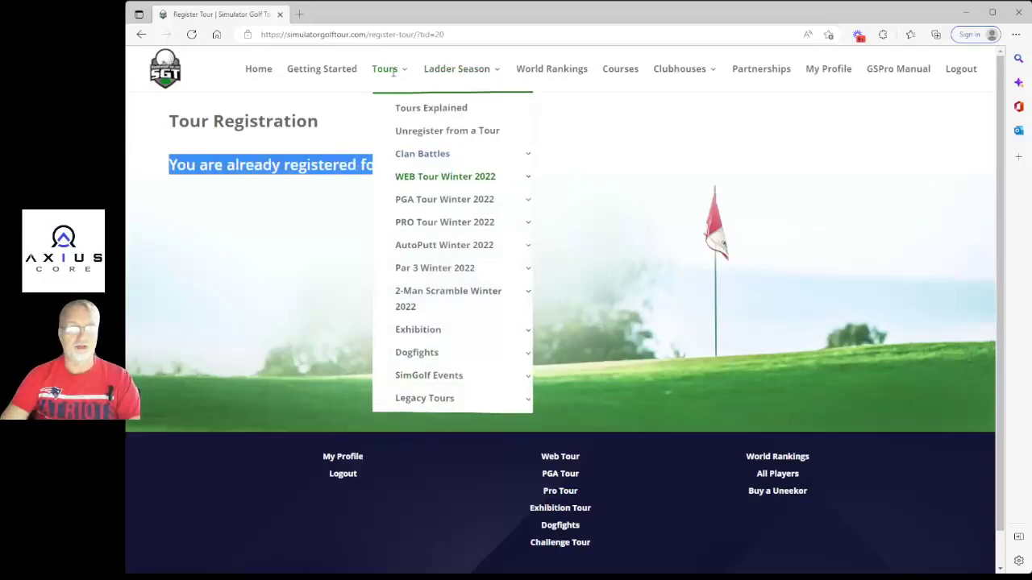
mouse_move(421, 181)
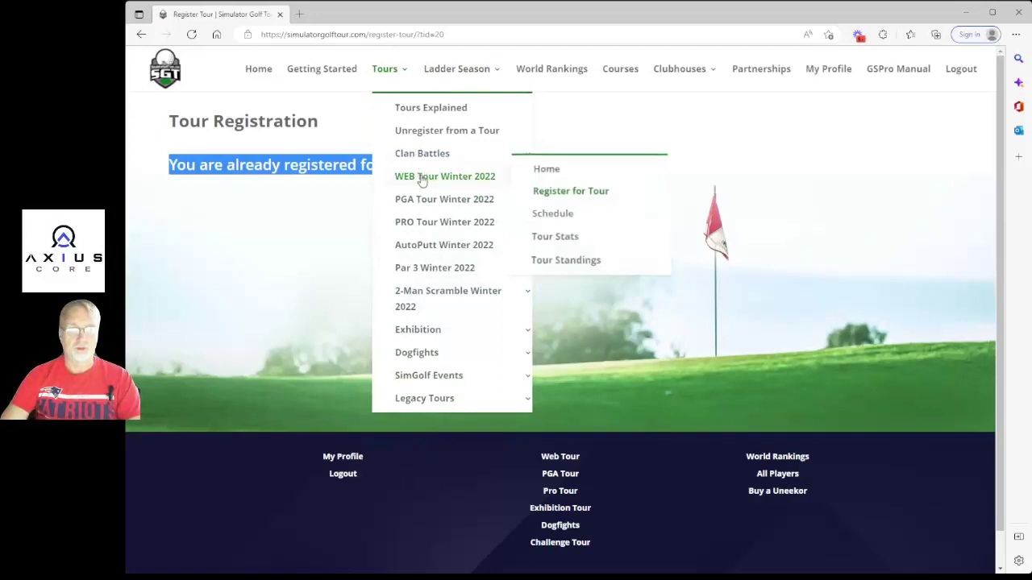
click(547, 173)
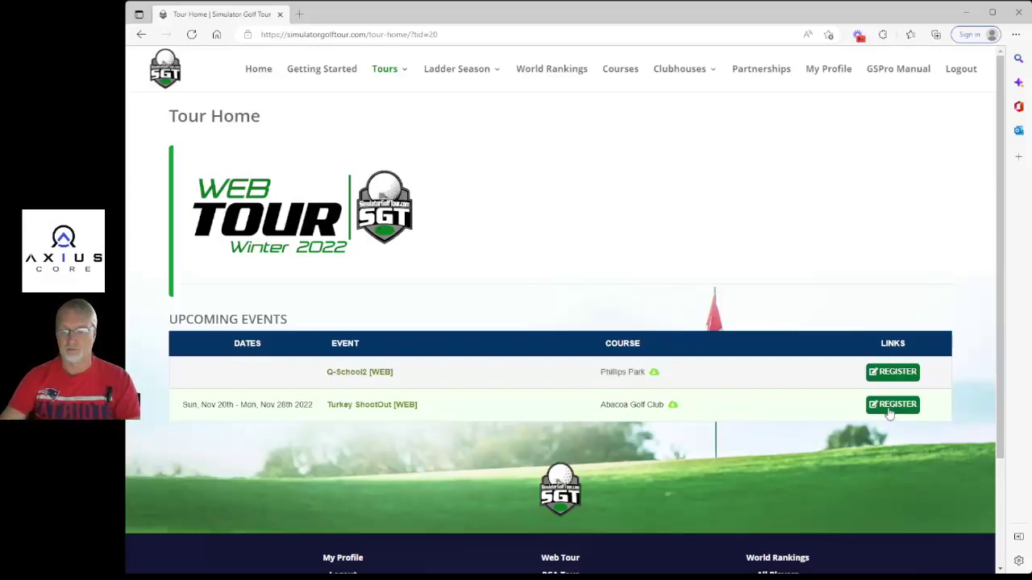
click(888, 407)
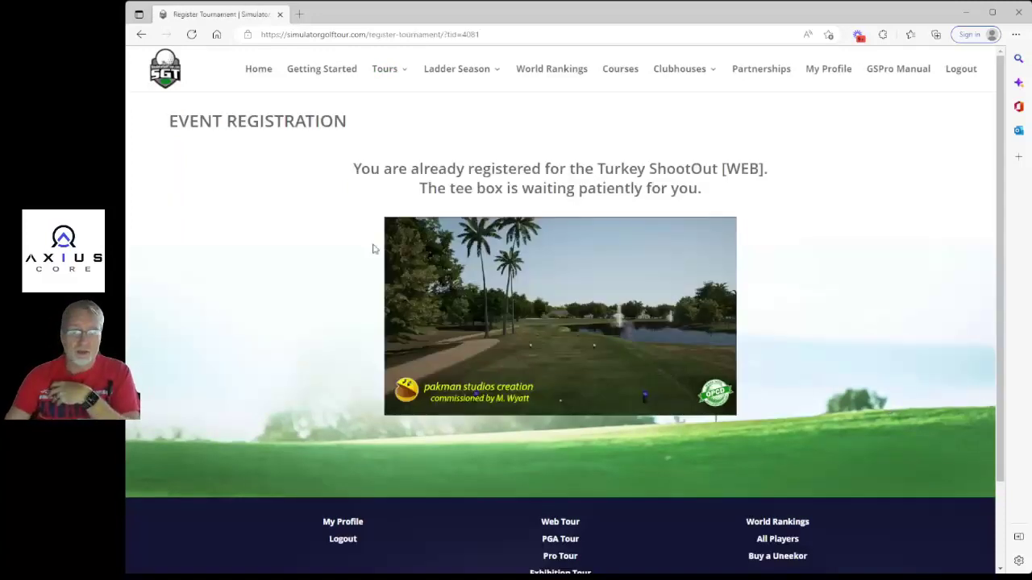
drag(357, 174, 798, 177)
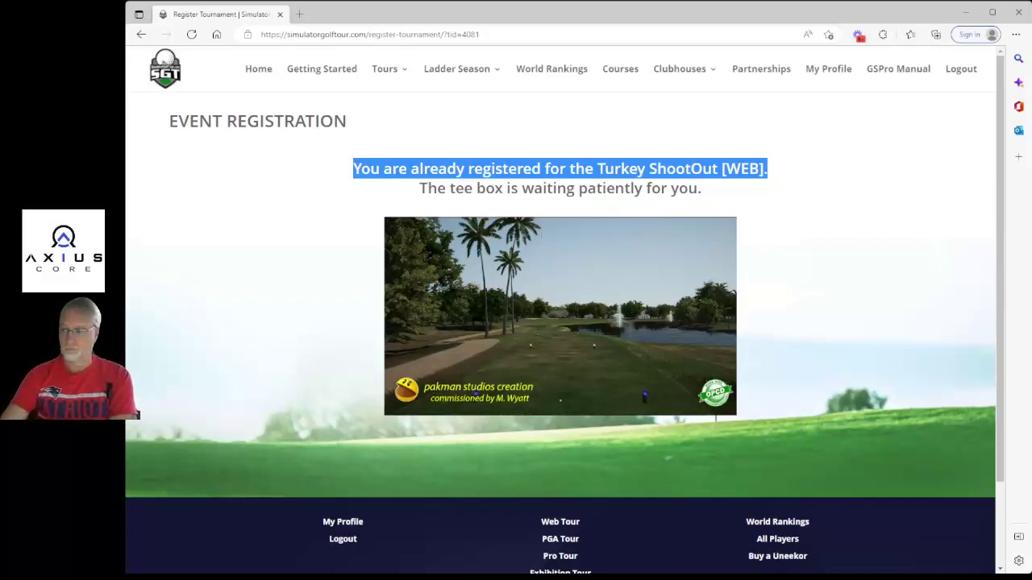
key(alt+Tab)
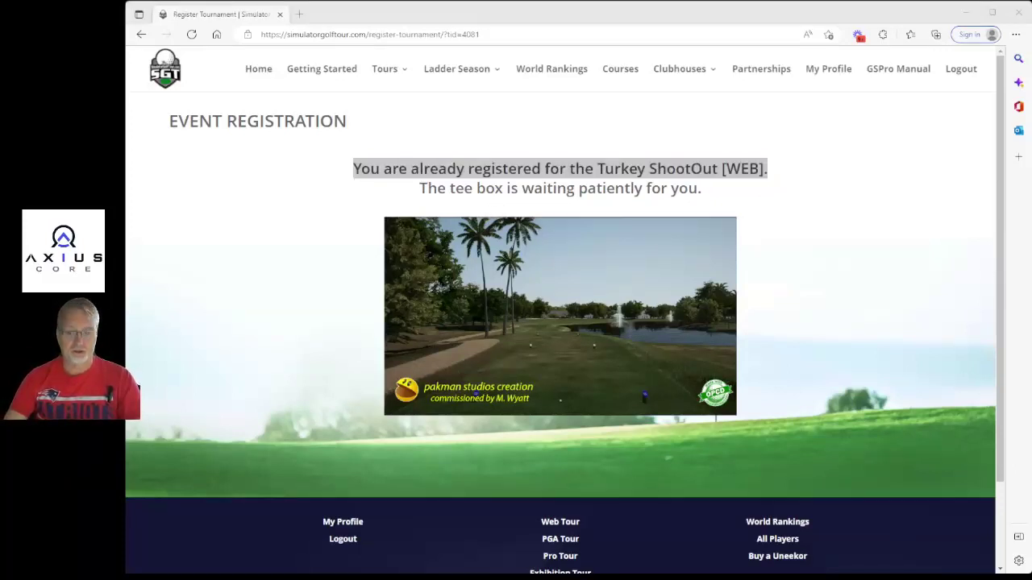
mouse_move(385, 69)
mouse_move(445, 175)
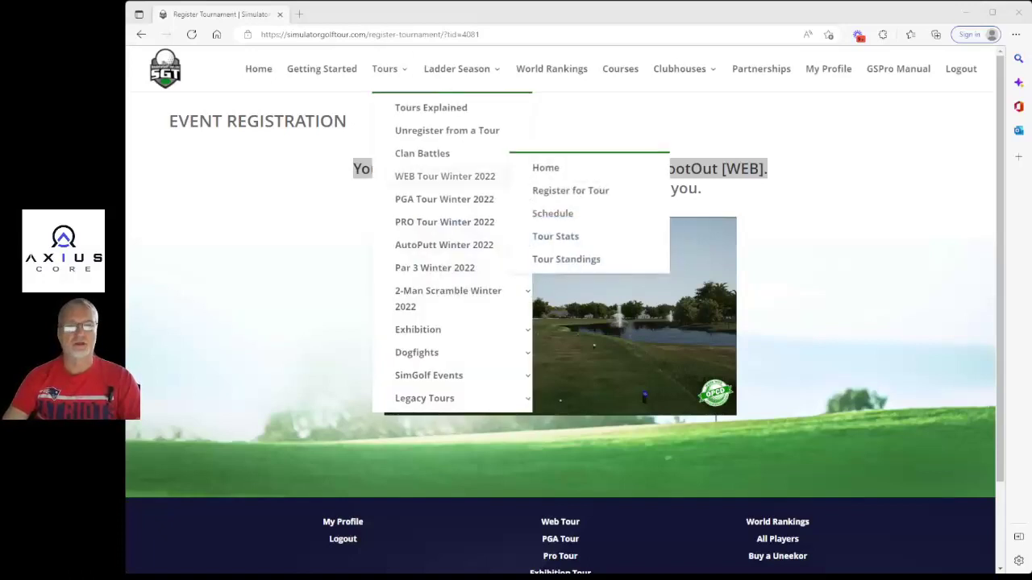
click(548, 169)
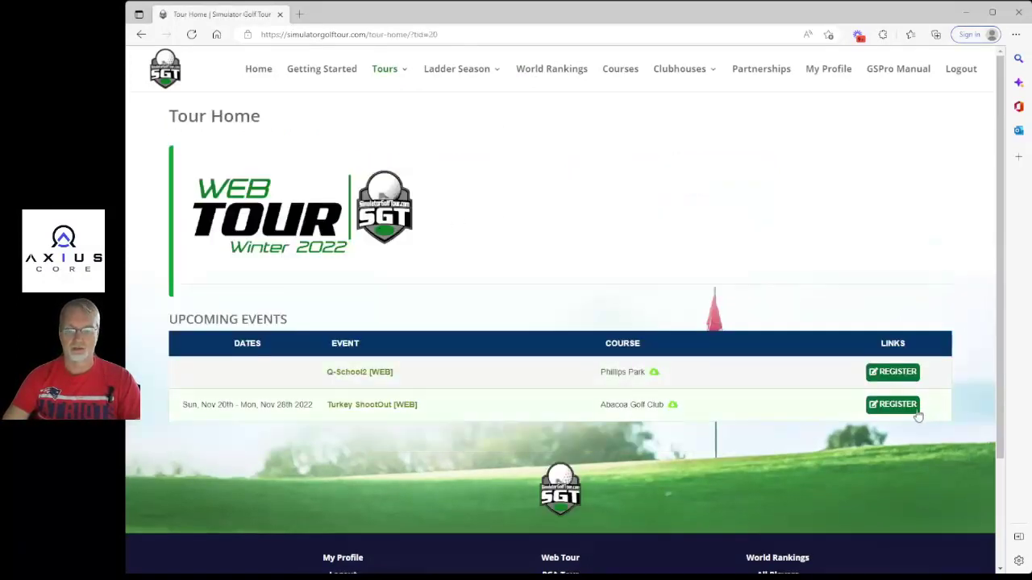
Open the Turkey ShootOut [WEB] event and highlight the Thursday and Saturday pin days.
click(351, 411)
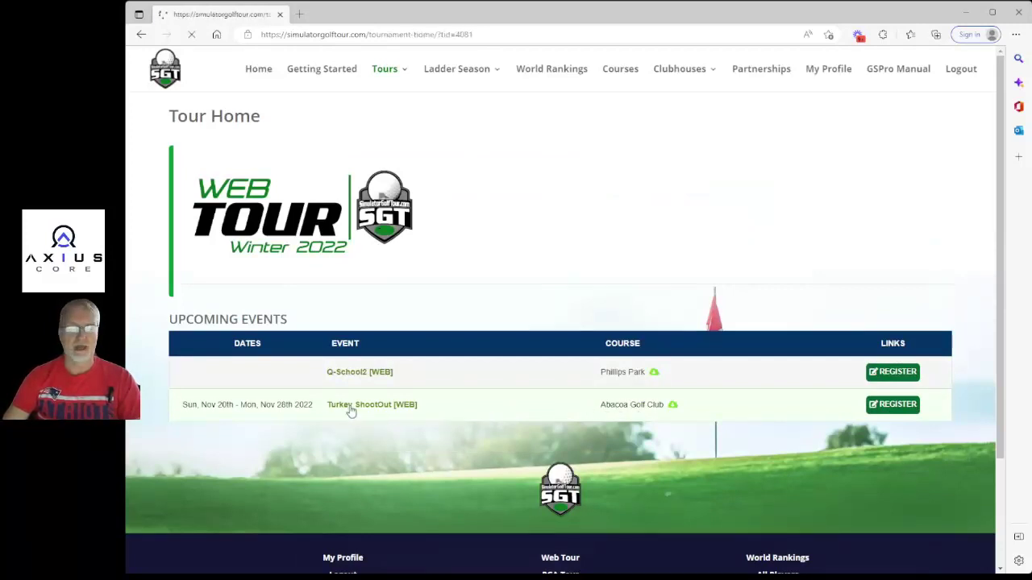
scroll(488, 337, down, 1)
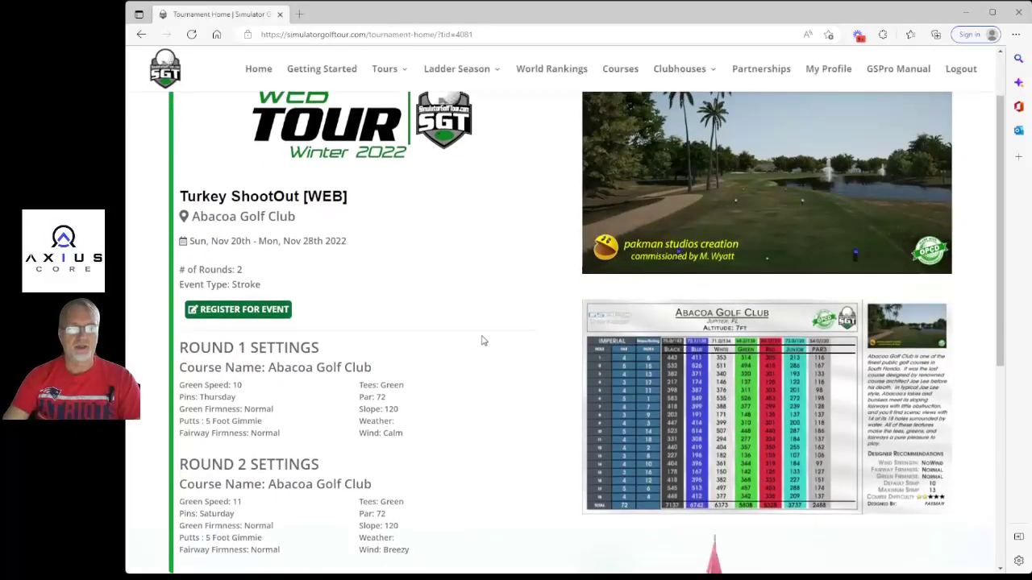
scroll(503, 331, down, 1)
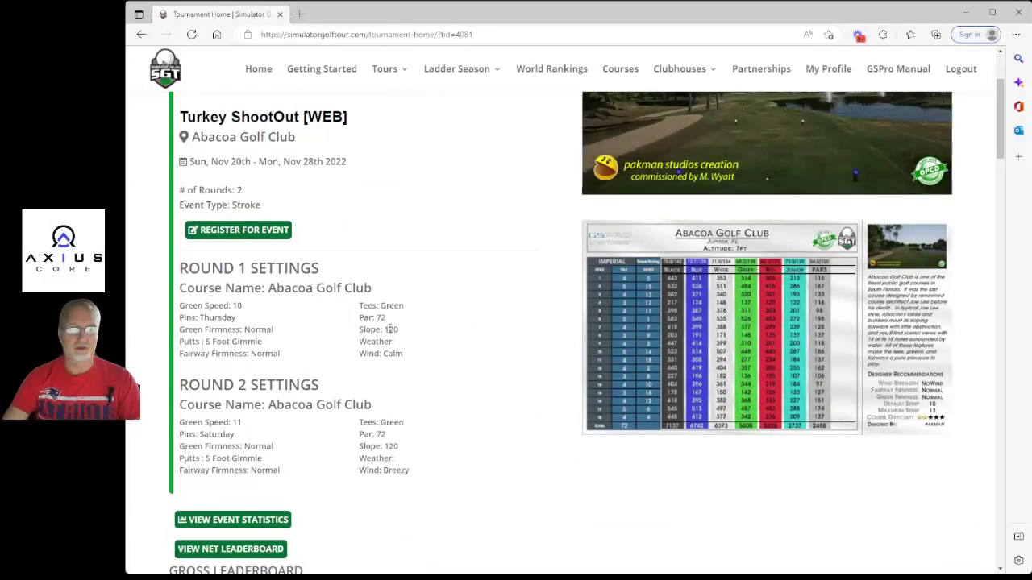
scroll(477, 297, down, 1)
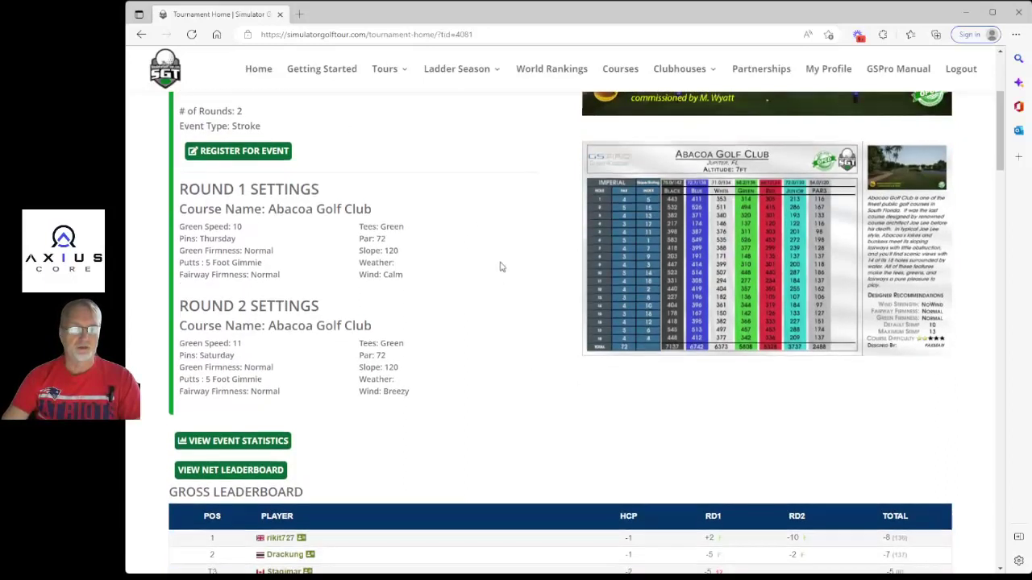
drag(180, 188, 425, 290)
click(237, 227)
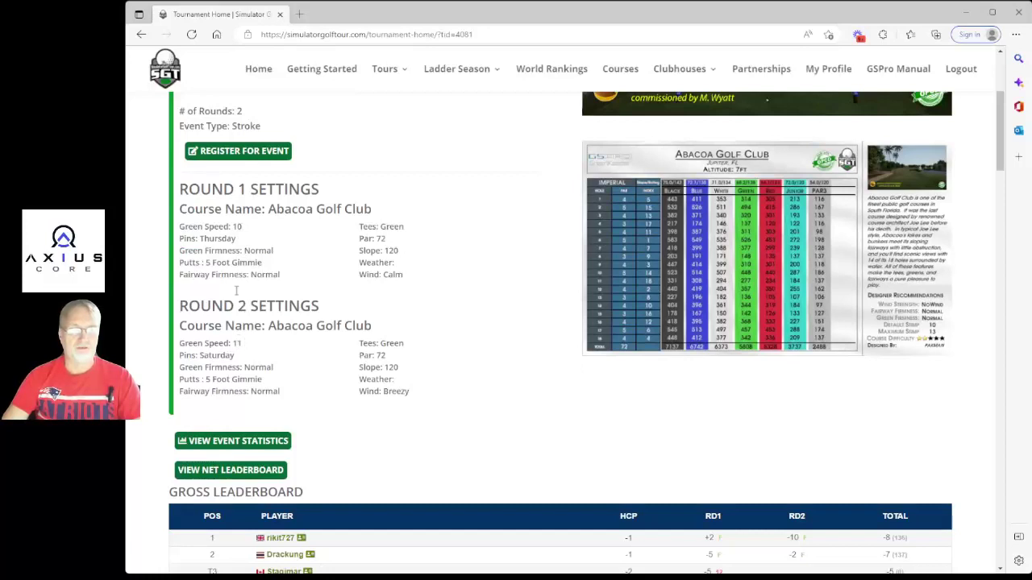
drag(198, 239, 236, 241)
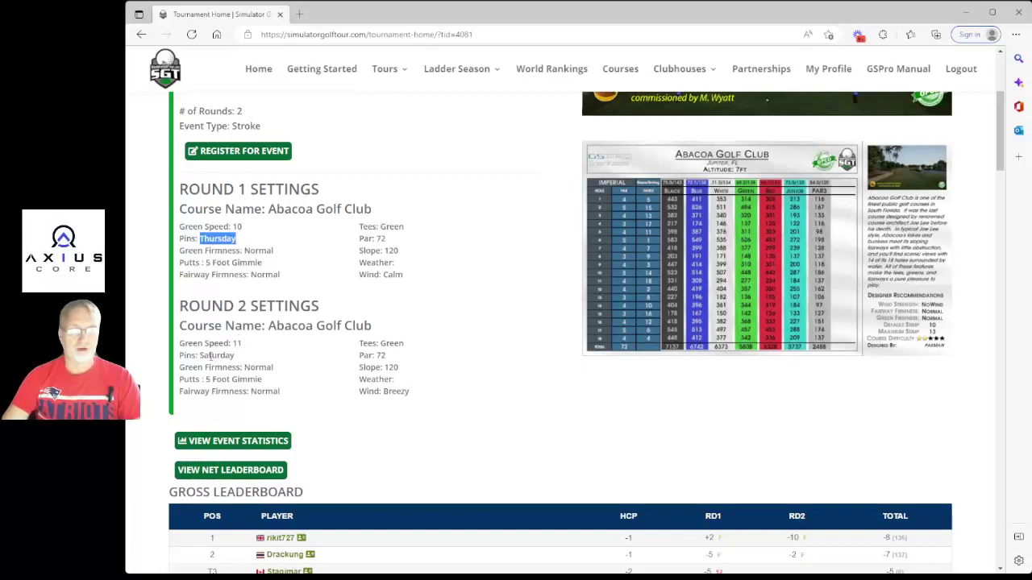
drag(199, 356, 239, 357)
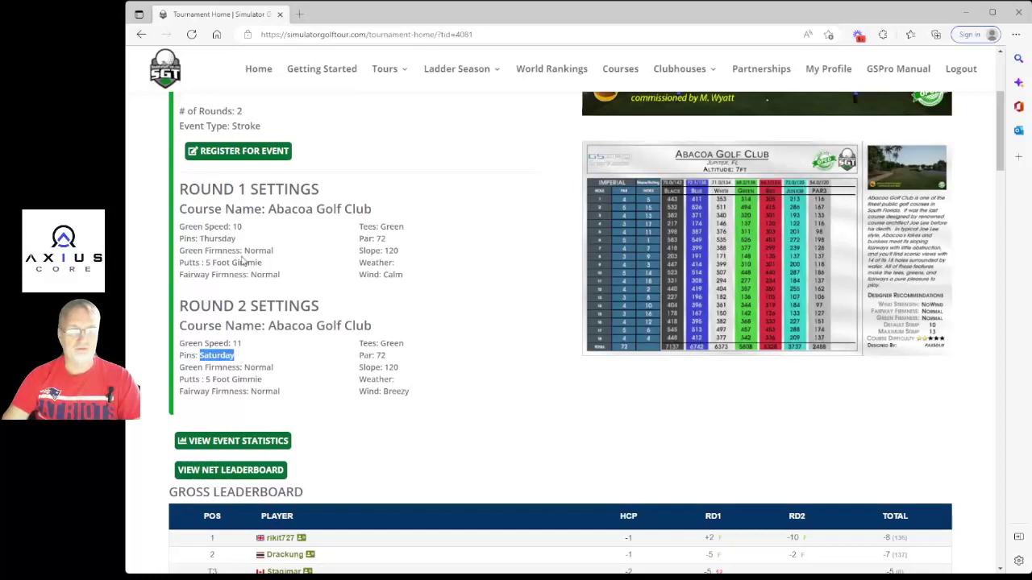
click(229, 284)
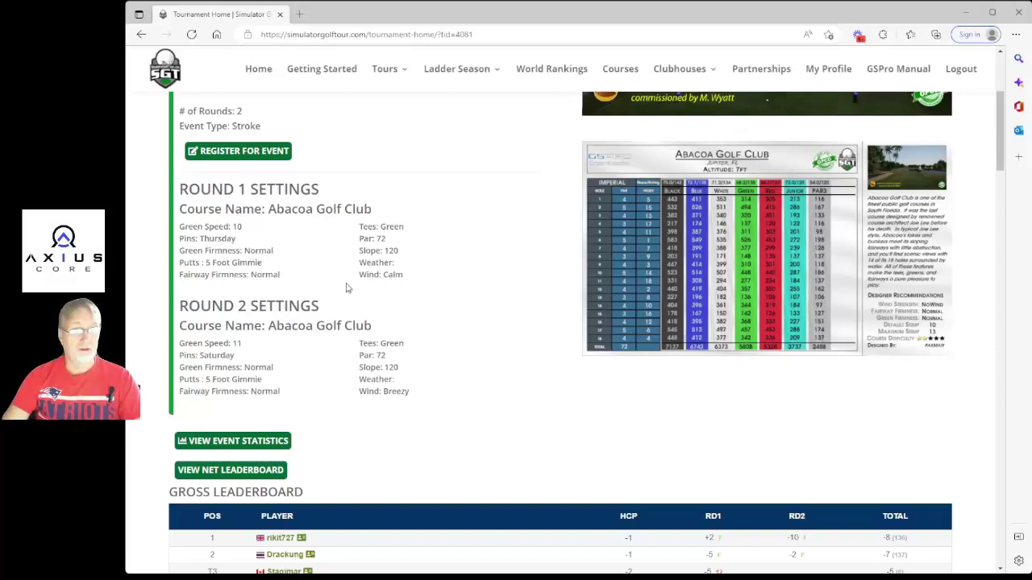
Highlight both rounds' Green tees and open the Abacoa scorecard full size in a new tab.
drag(381, 227, 412, 231)
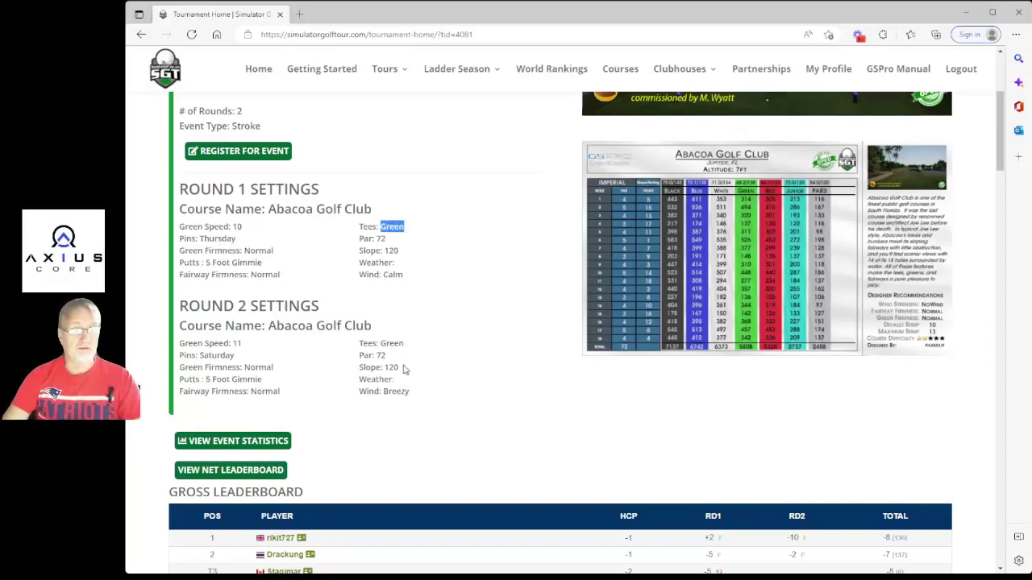
drag(381, 344, 407, 343)
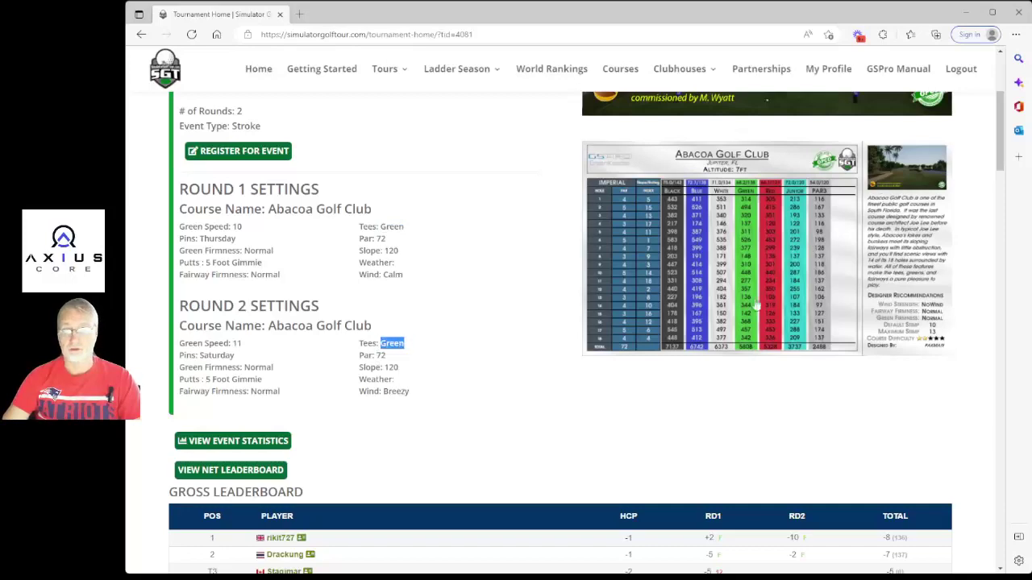
click(749, 351)
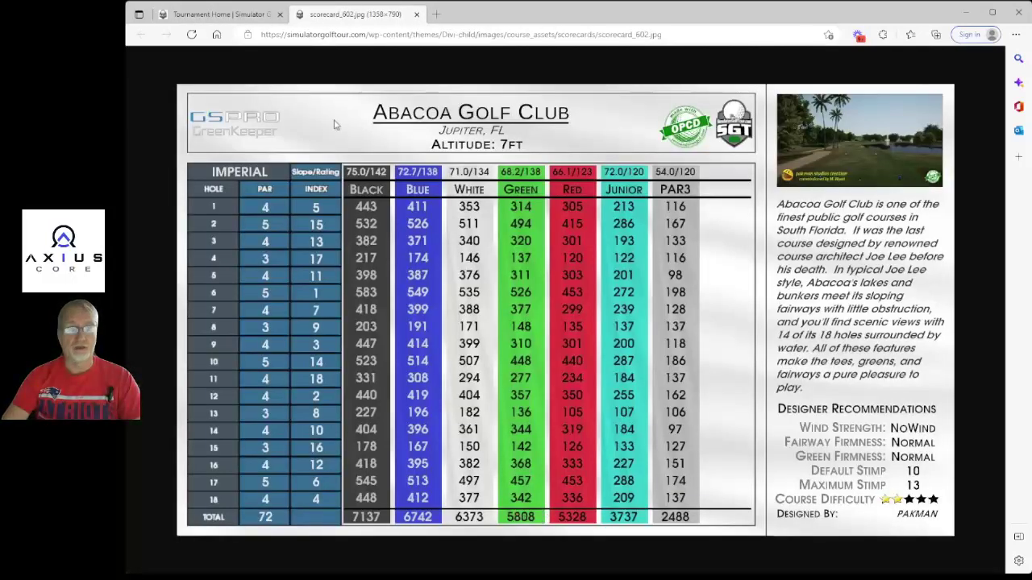
click(218, 14)
Scroll down the tournament page and highlight the Gross Leaderboard heading.
scroll(398, 320, down, 3)
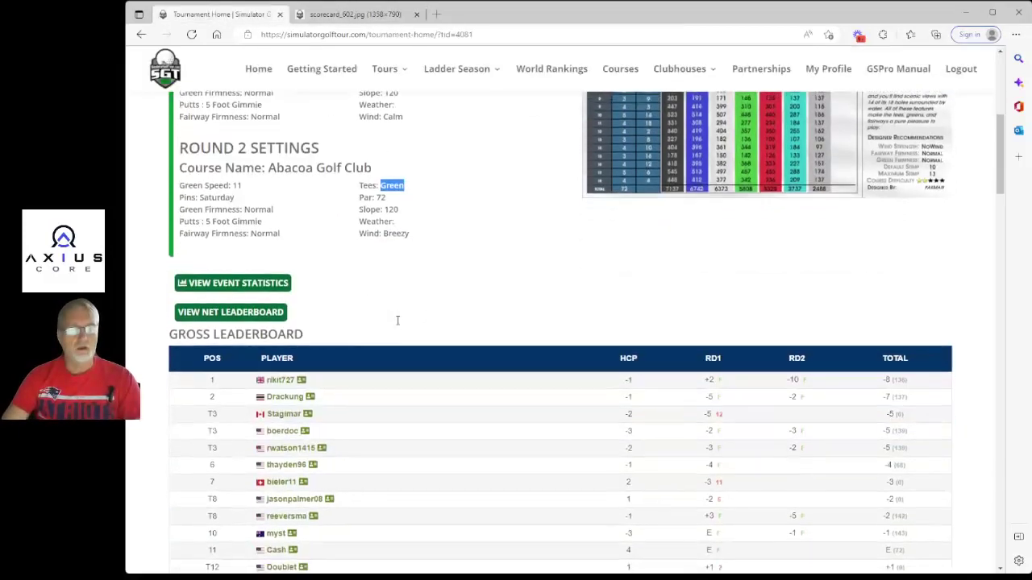
scroll(460, 292, down, 2)
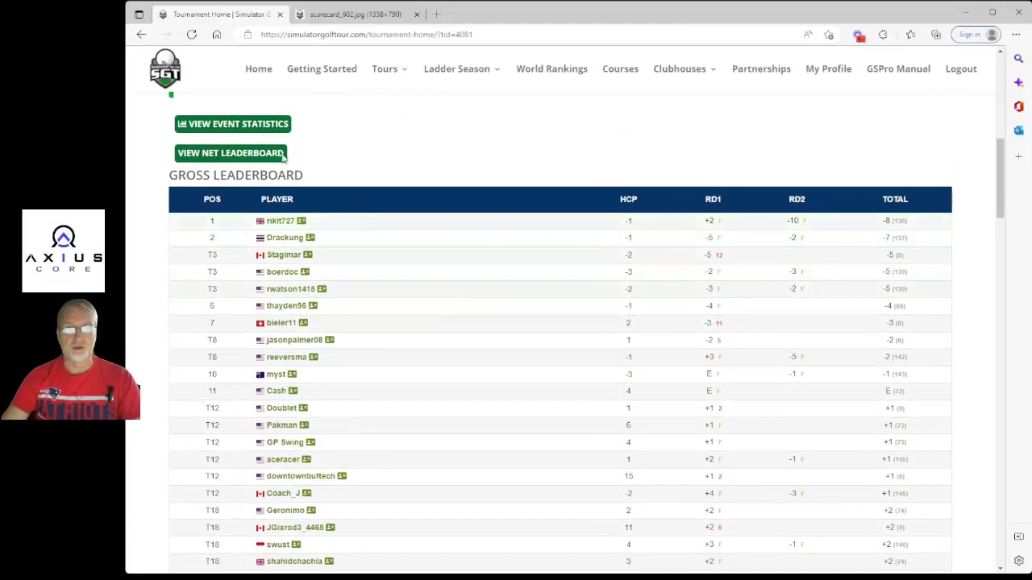
drag(167, 177, 259, 175)
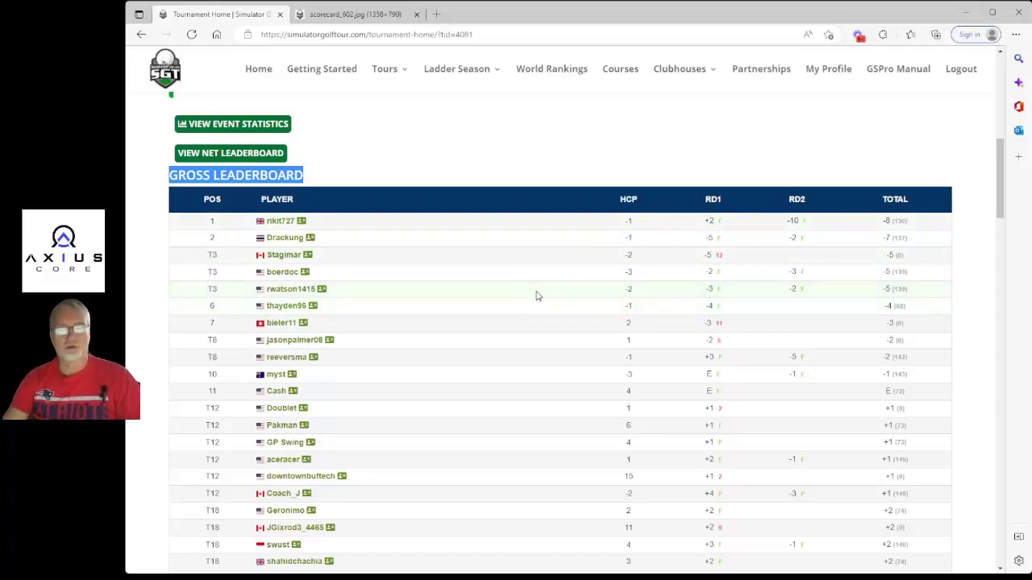
Locate the orange-marked T52 row at +8 and highlight its 5 handicap.
scroll(540, 297, down, 2)
scroll(564, 234, down, 1)
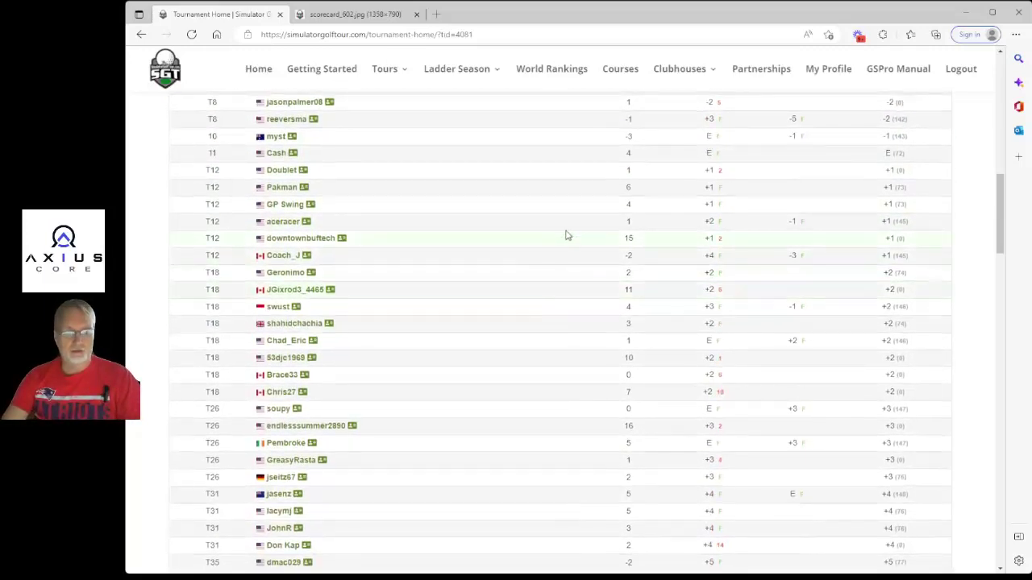
scroll(572, 235, down, 6)
scroll(576, 236, down, 11)
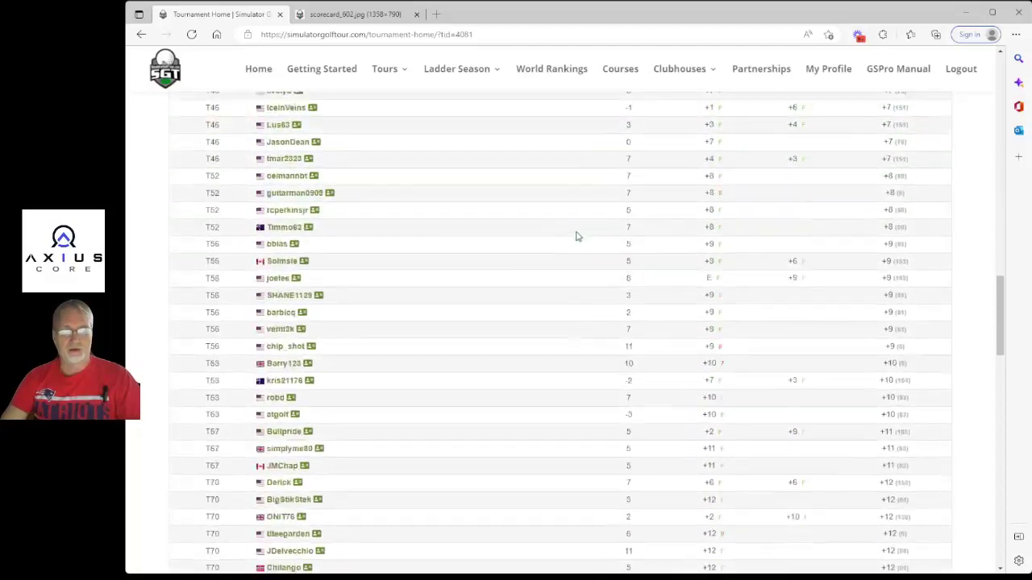
scroll(576, 237, down, 2)
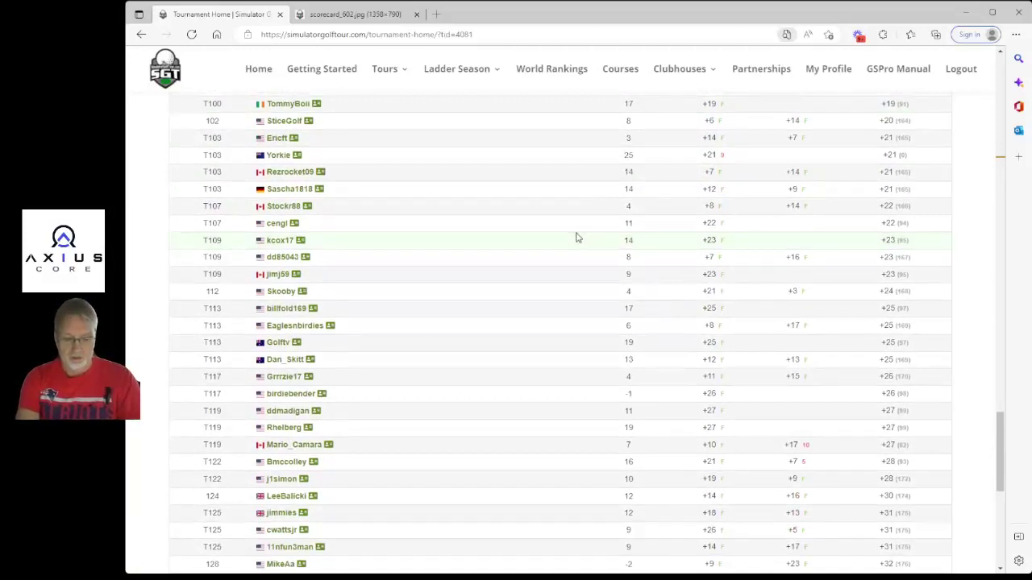
scroll(576, 237, up, 12)
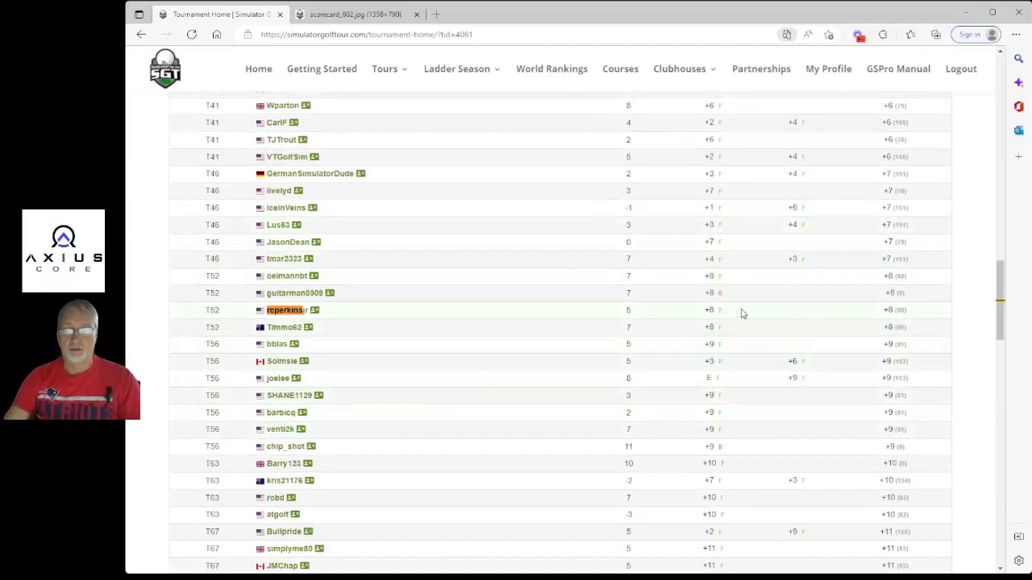
double_click(628, 311)
click(558, 311)
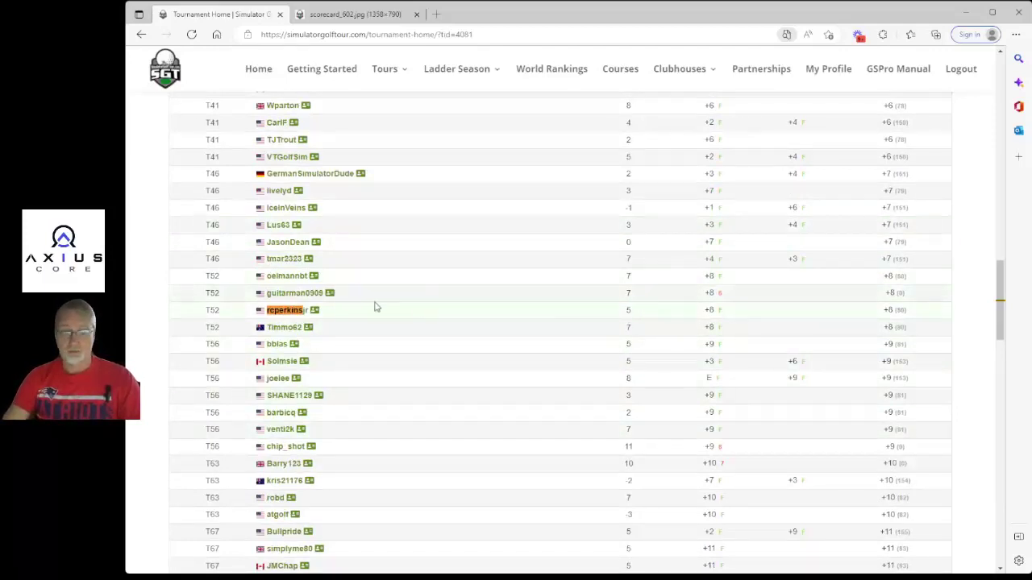
Open the T52 player's event scorecard and highlight the Round 1 hole-by-hole scores (41-39, 80).
click(316, 311)
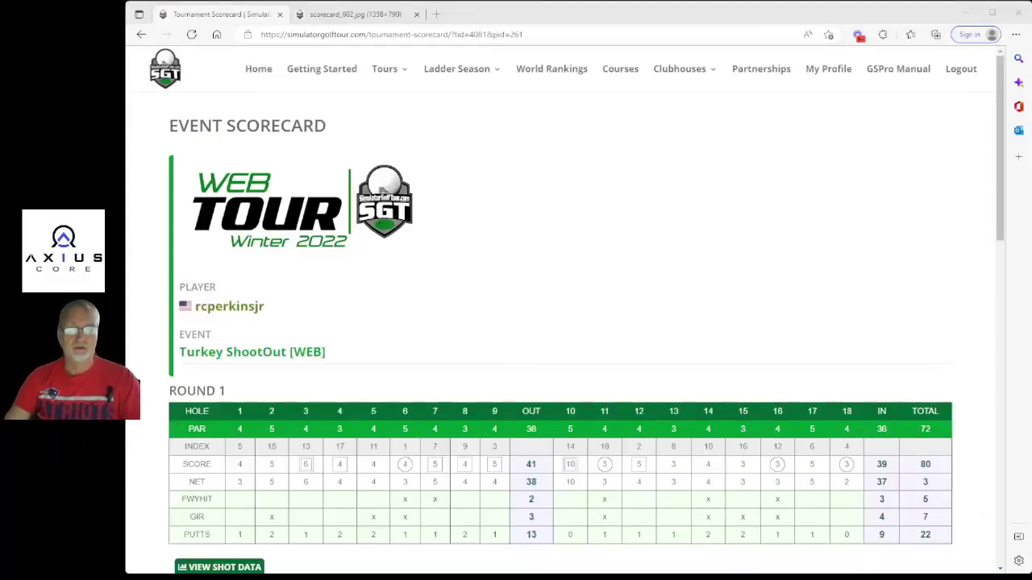
scroll(564, 322, down, 2)
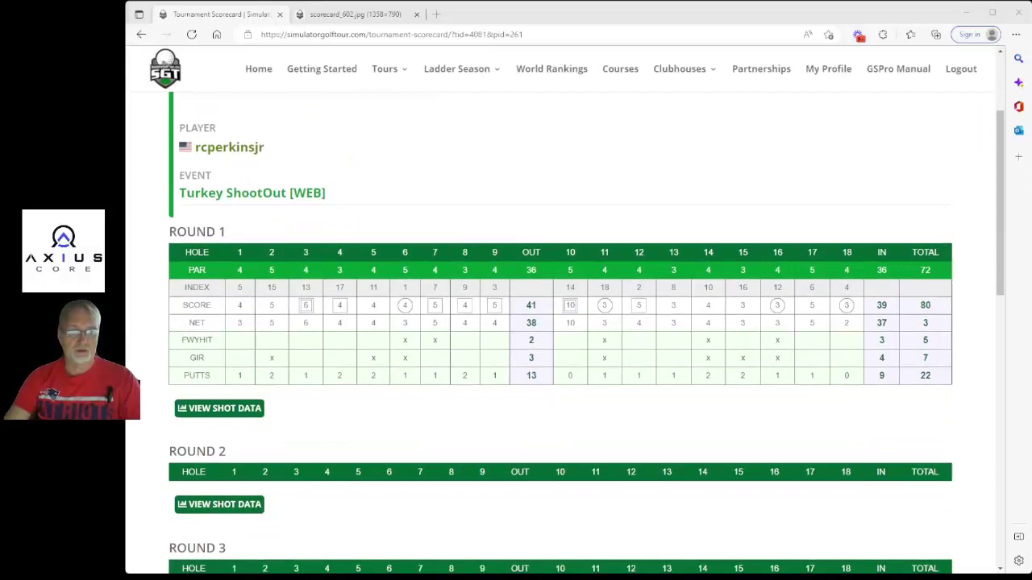
drag(233, 305, 941, 308)
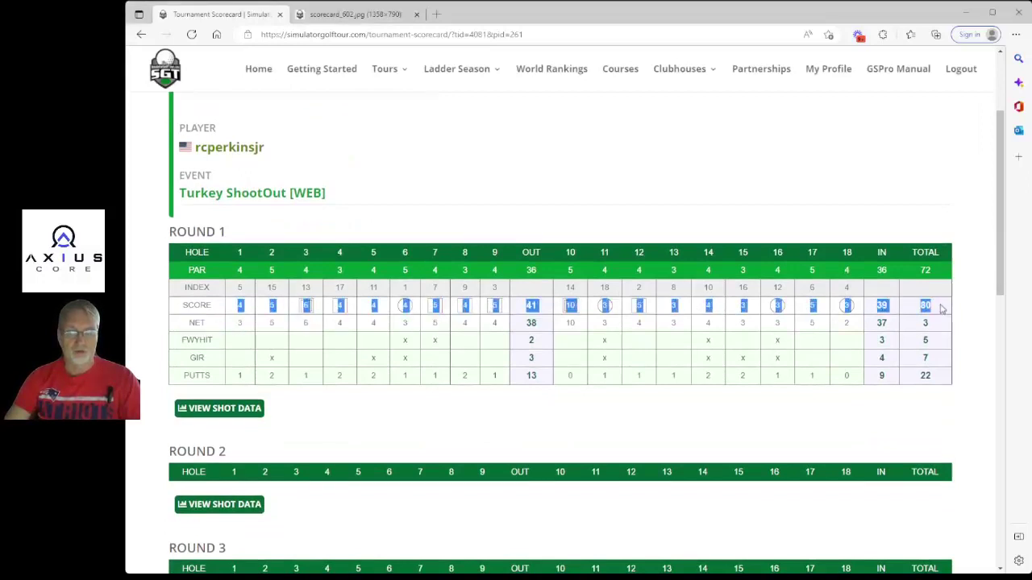
click(709, 201)
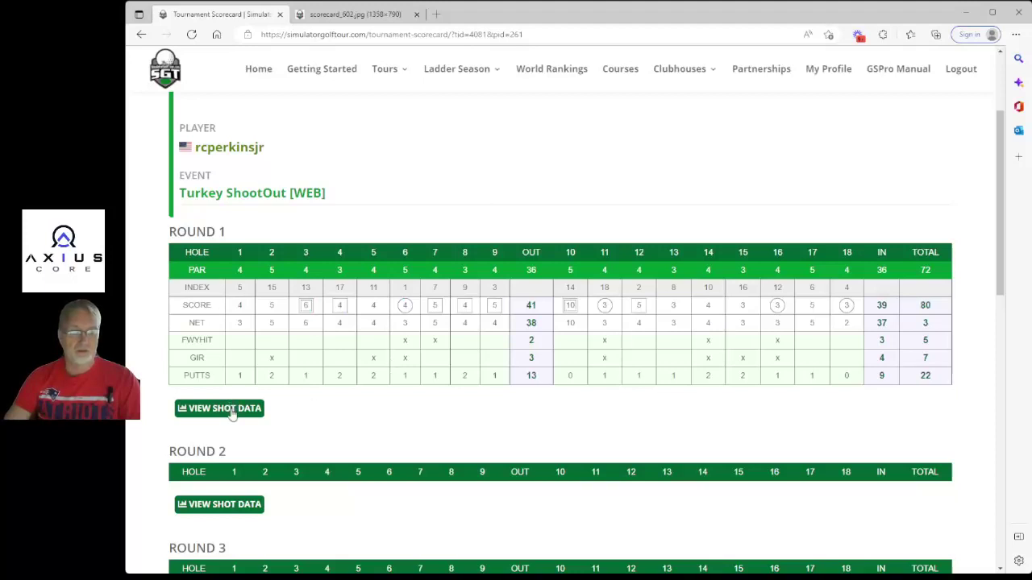
Open Round 1 shot data and highlight Hole 1's shots: 182yds, 141yds, 129yds, 16yds.
click(231, 410)
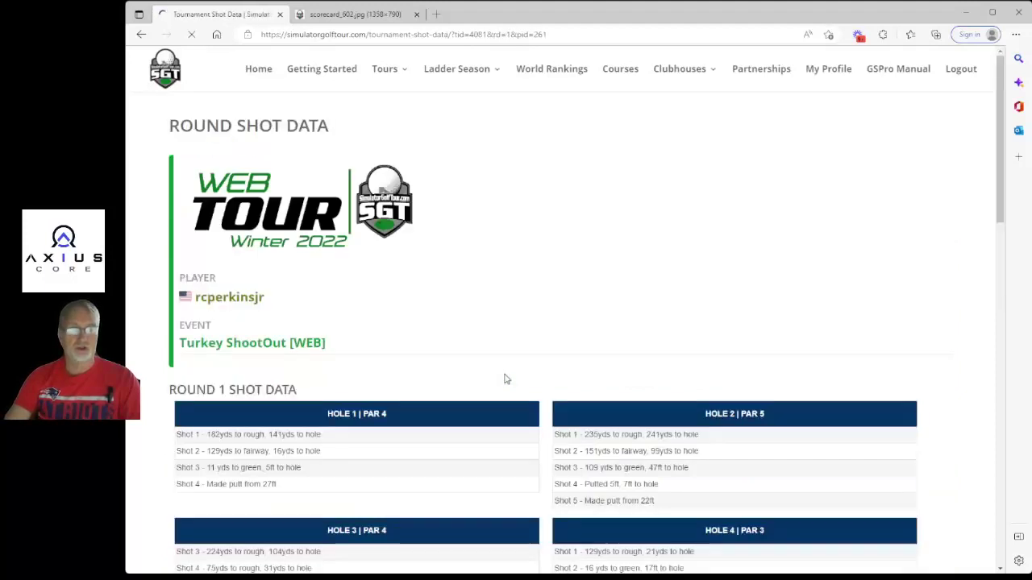
scroll(511, 318, down, 2)
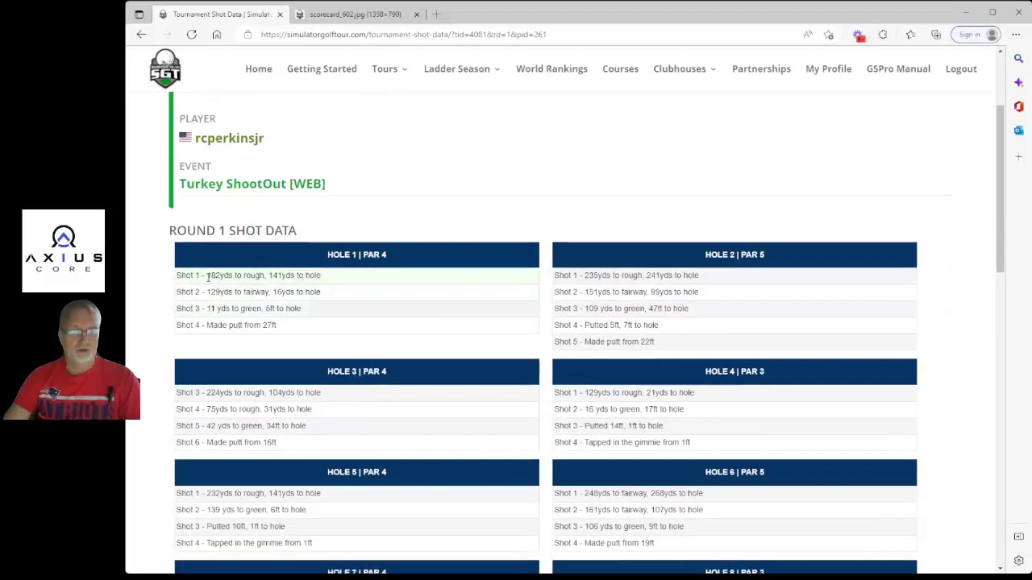
drag(207, 275, 265, 275)
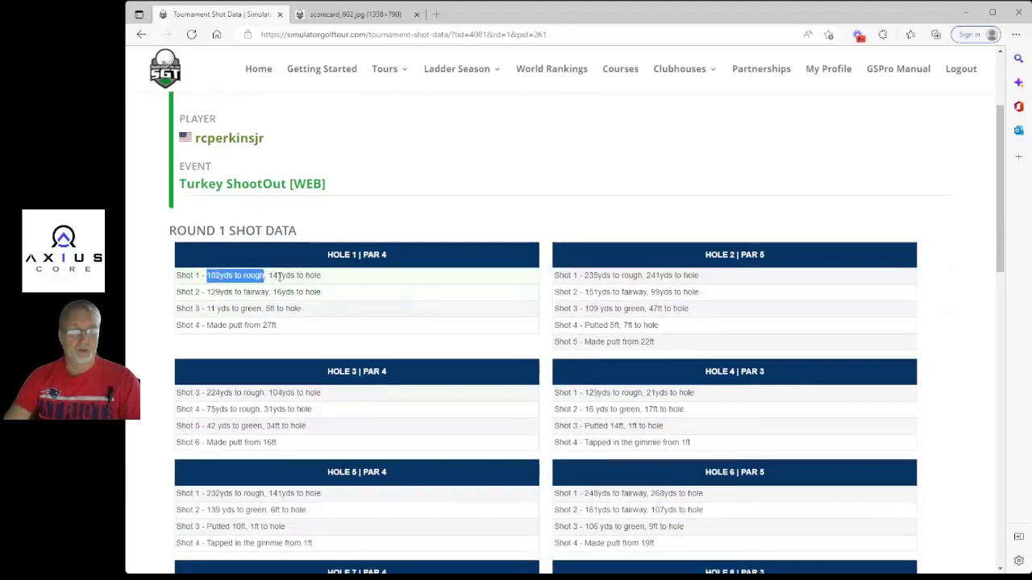
drag(269, 275, 323, 277)
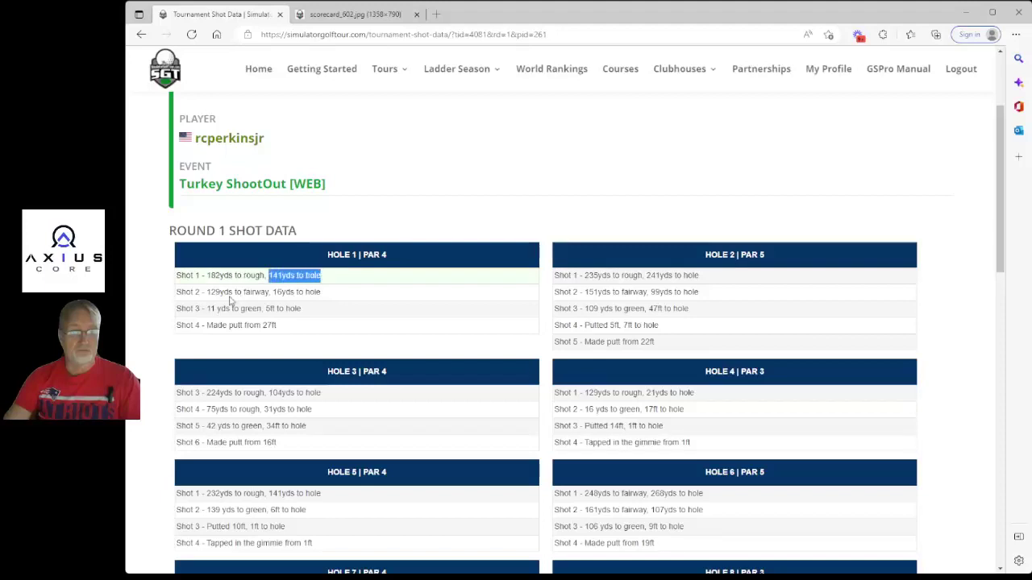
drag(207, 292, 320, 292)
drag(207, 308, 228, 326)
click(396, 333)
Highlight Hole 11's 3ft tap-in and 110 yds approach, then scroll back up.
scroll(612, 261, down, 1)
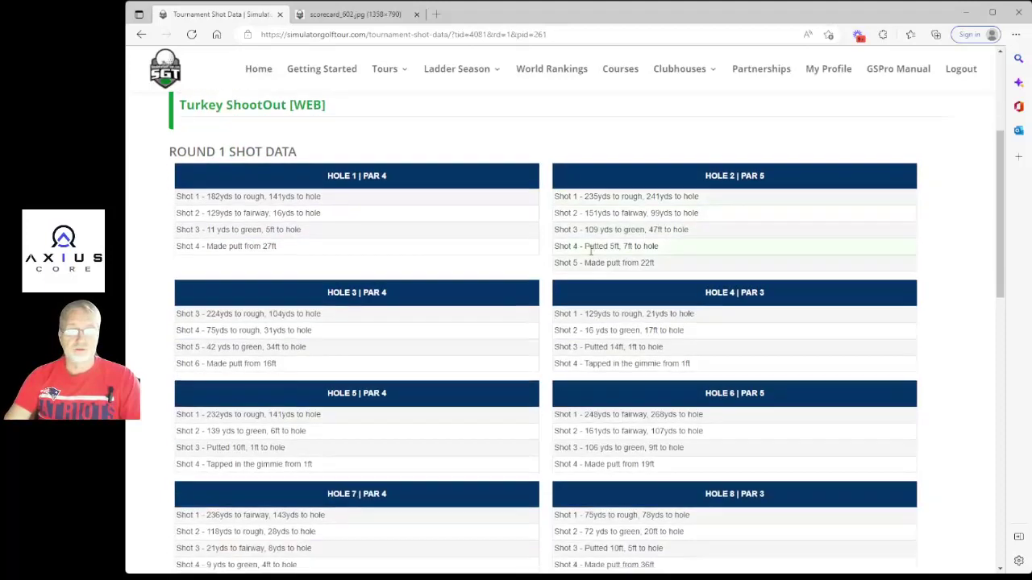
scroll(590, 251, down, 6)
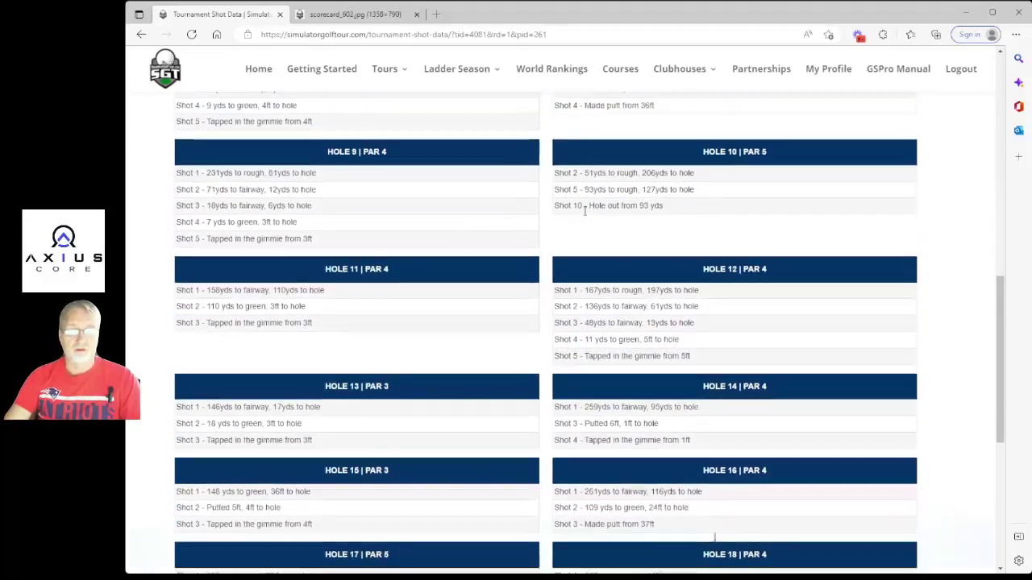
scroll(550, 210, down, 3)
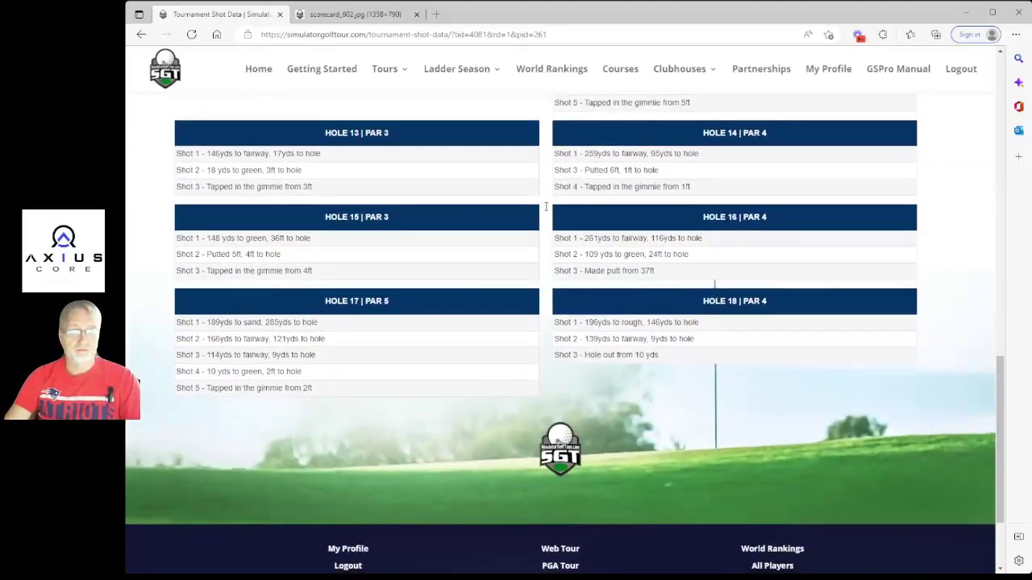
scroll(520, 212, up, 4)
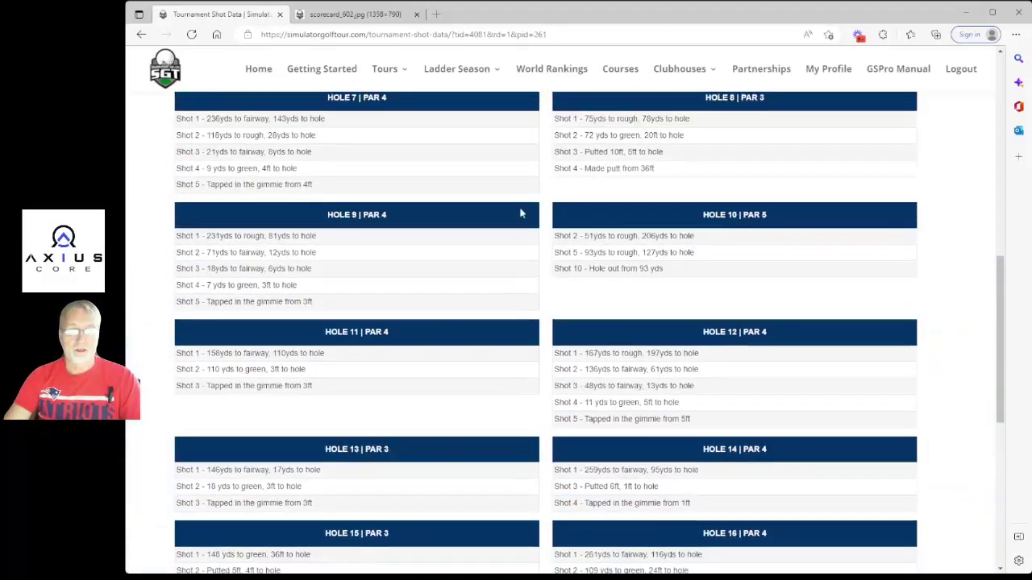
drag(319, 387, 209, 389)
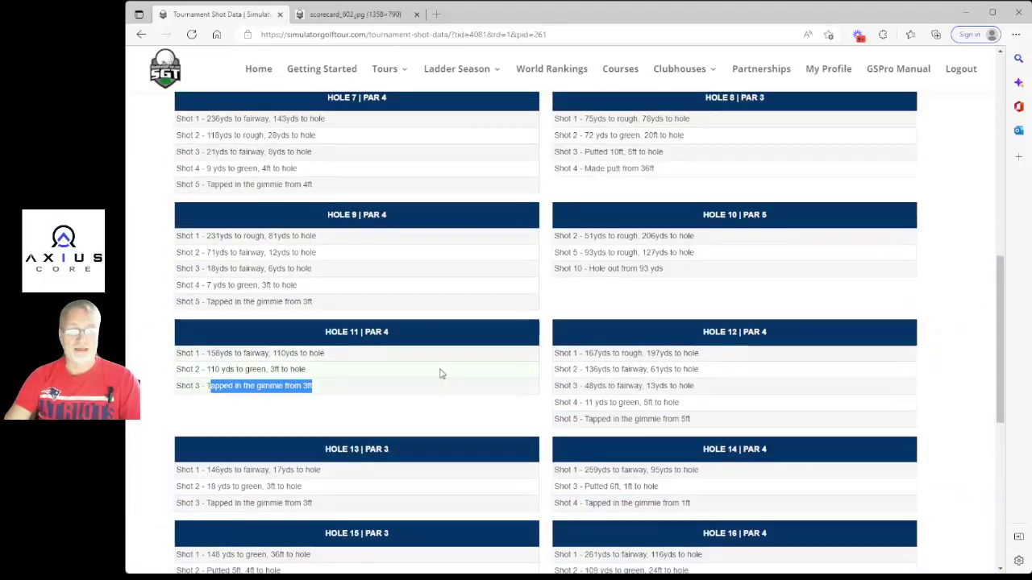
click(346, 367)
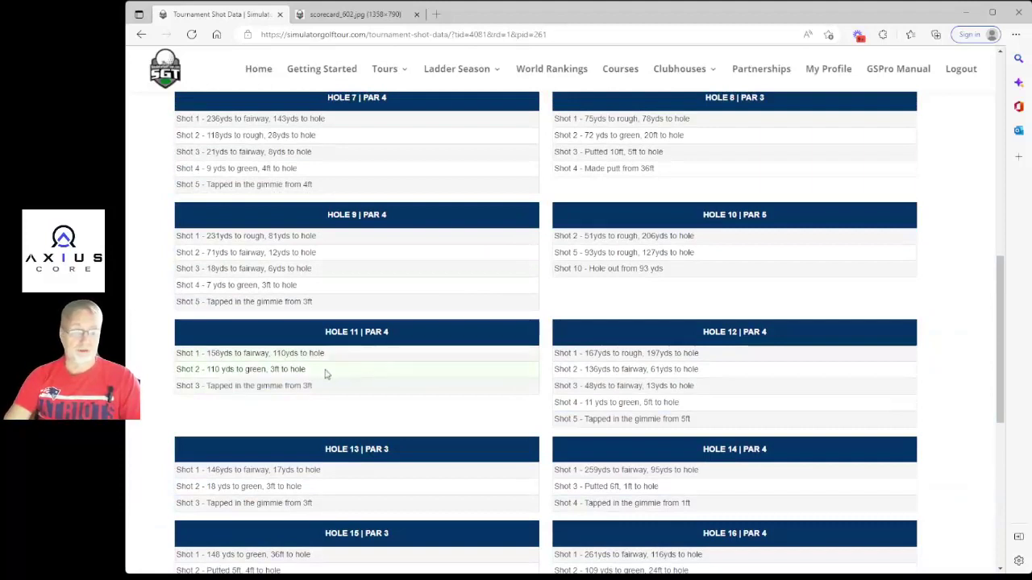
drag(208, 370, 178, 387)
click(359, 372)
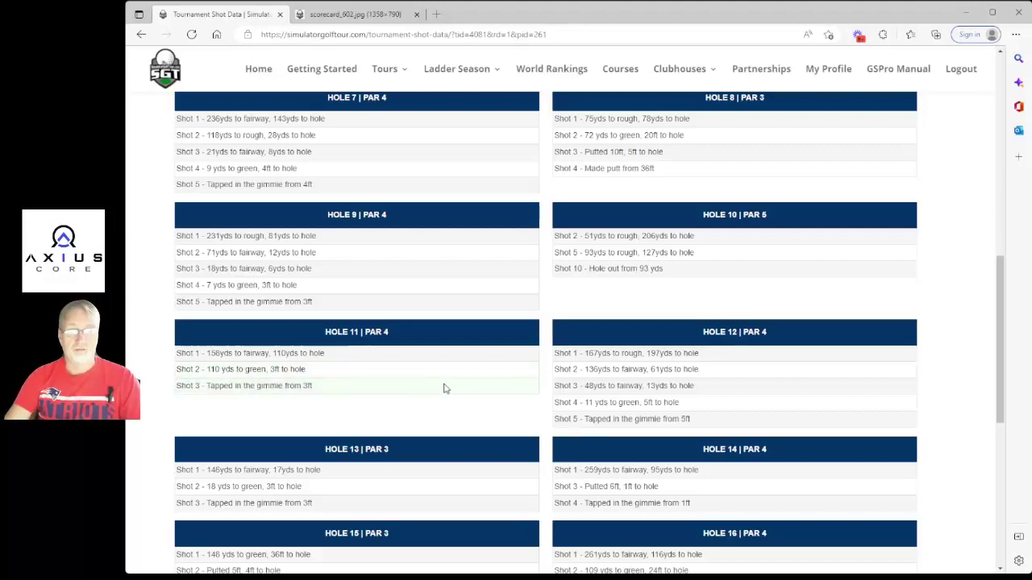
scroll(483, 368, up, 8)
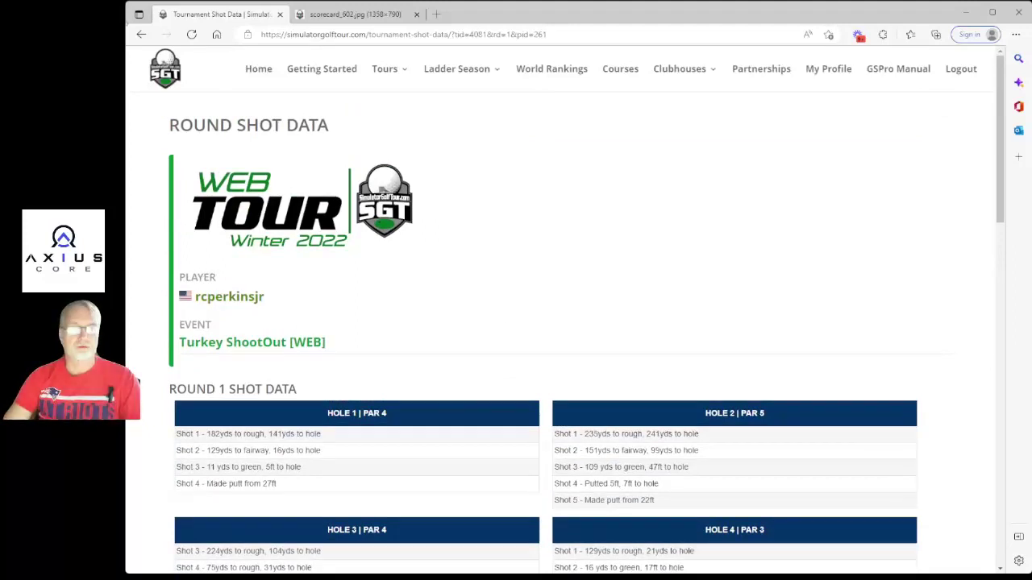
Return to the event scorecard and highlight Round Statistics, including the 232 average drive.
click(141, 34)
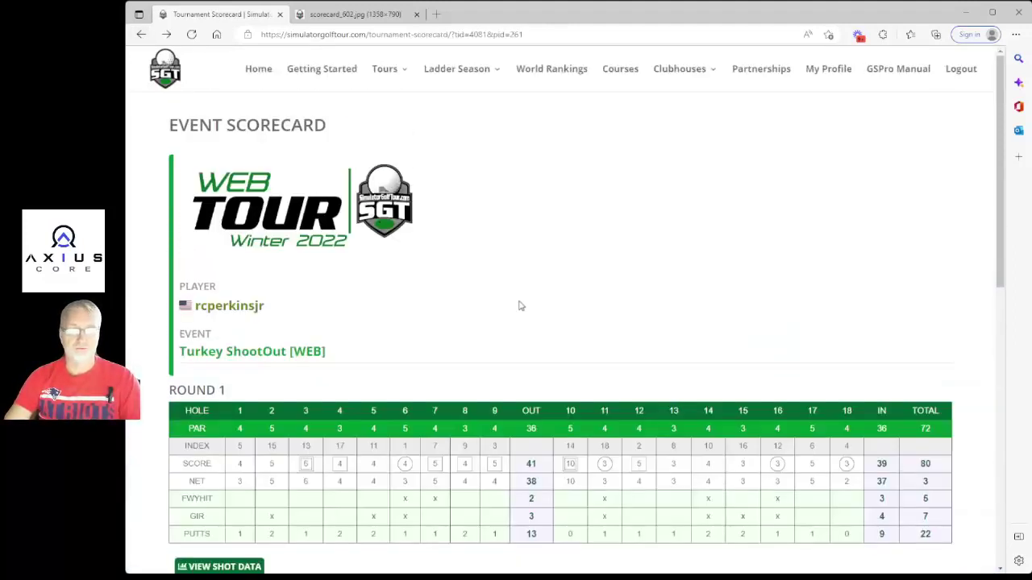
scroll(520, 305, down, 9)
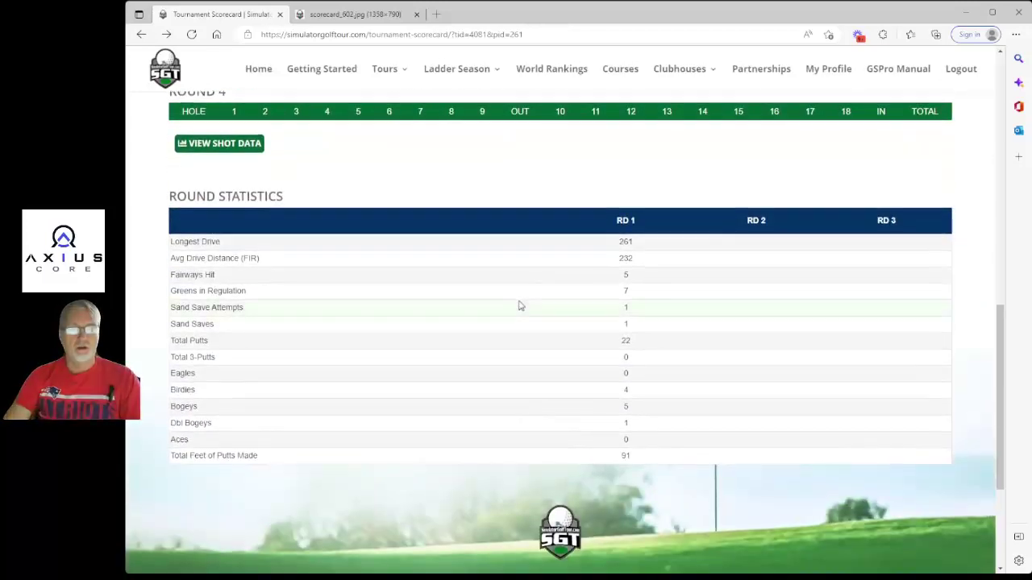
drag(172, 238, 688, 391)
click(391, 272)
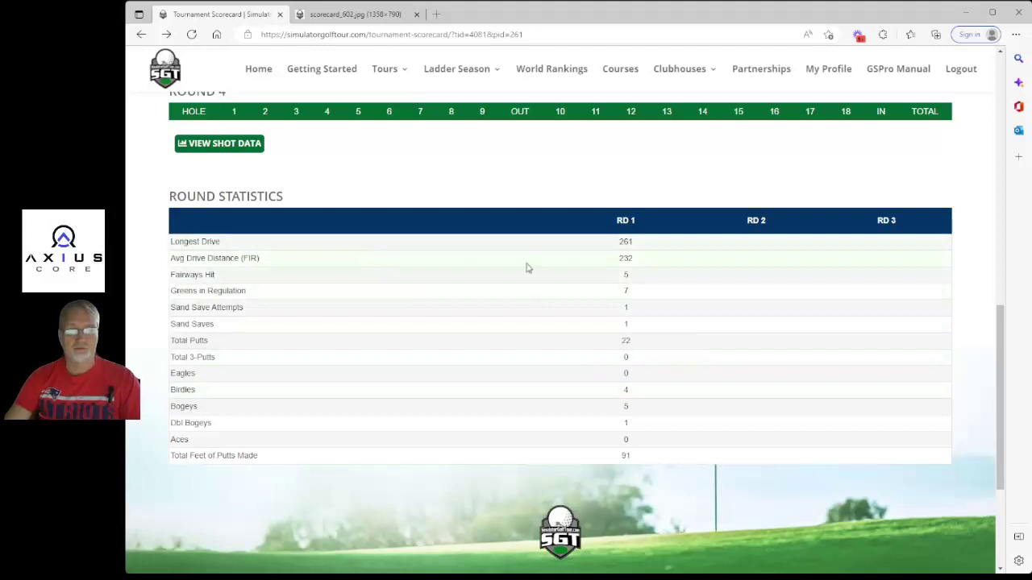
drag(649, 259, 613, 262)
click(637, 284)
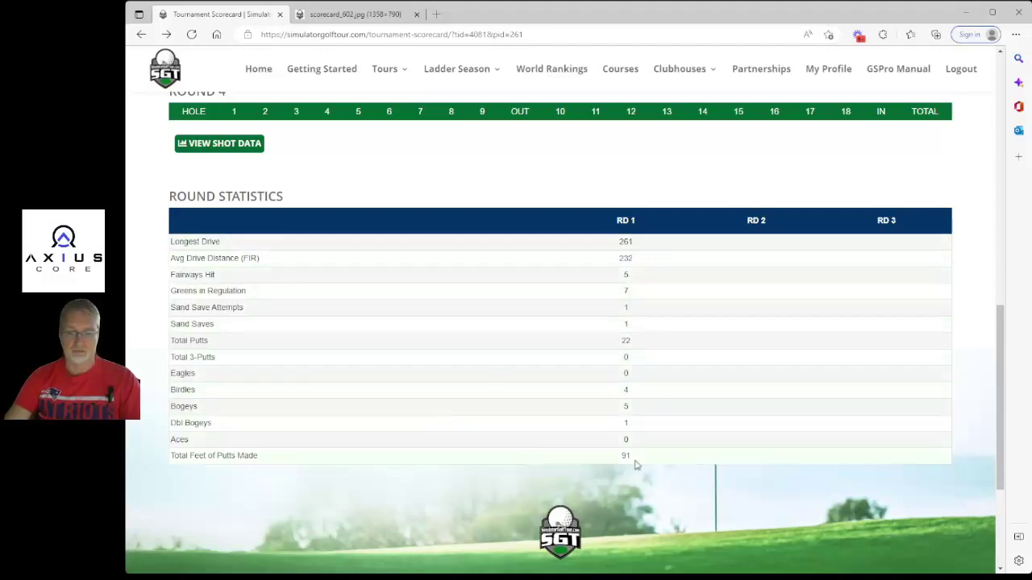
Highlight 91 feet of putts made, 7 greens in regulation and 1 sand save.
drag(649, 461, 615, 456)
click(449, 433)
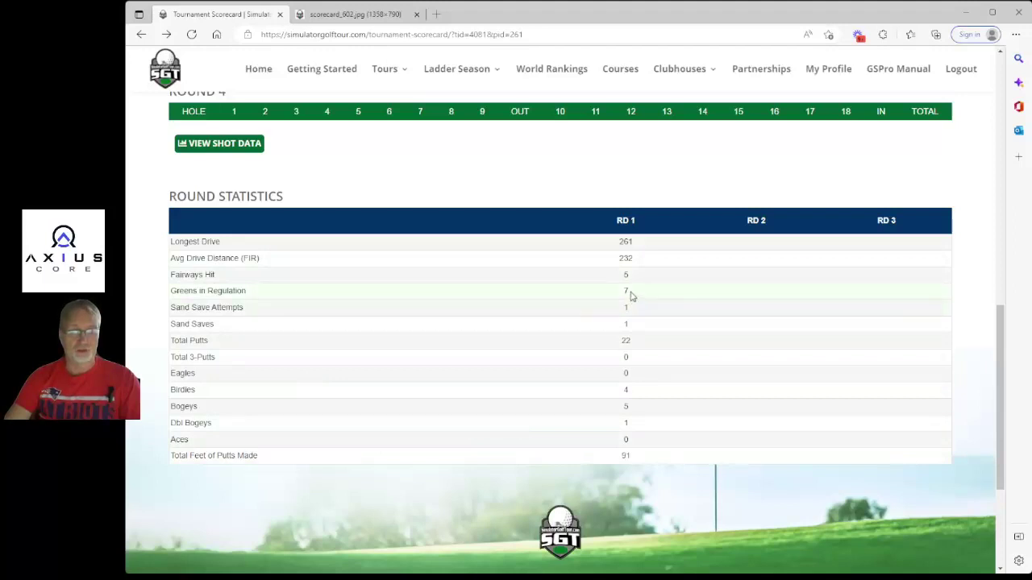
drag(632, 296, 617, 301)
drag(626, 325, 613, 346)
scroll(567, 365, up, 4)
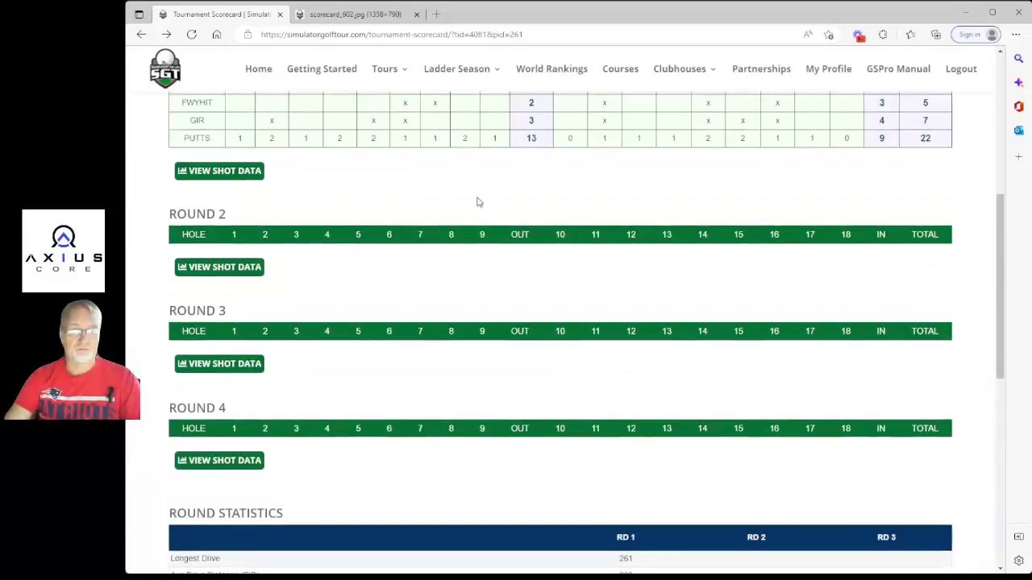
scroll(487, 226, up, 3)
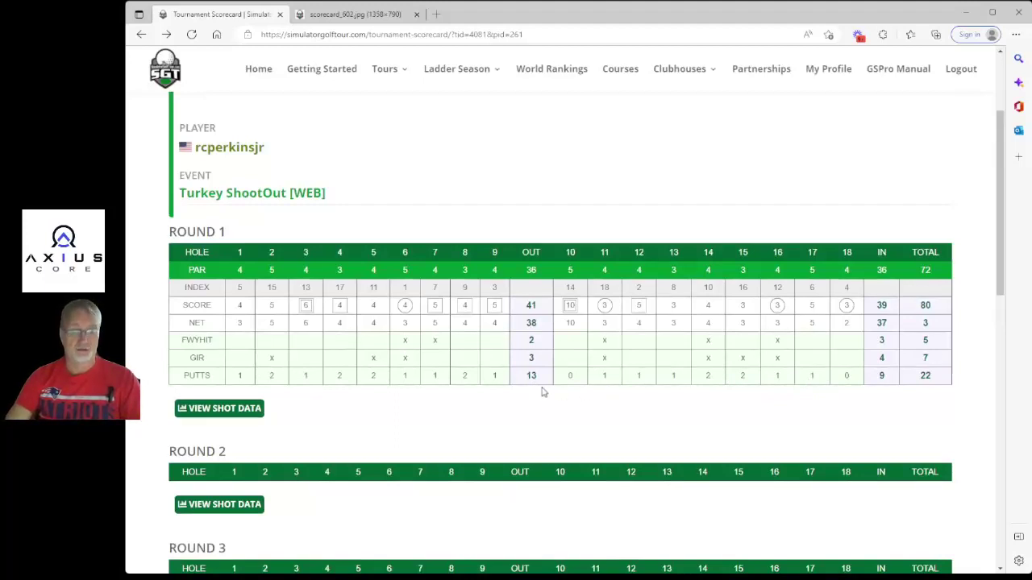
scroll(626, 260, up, 2)
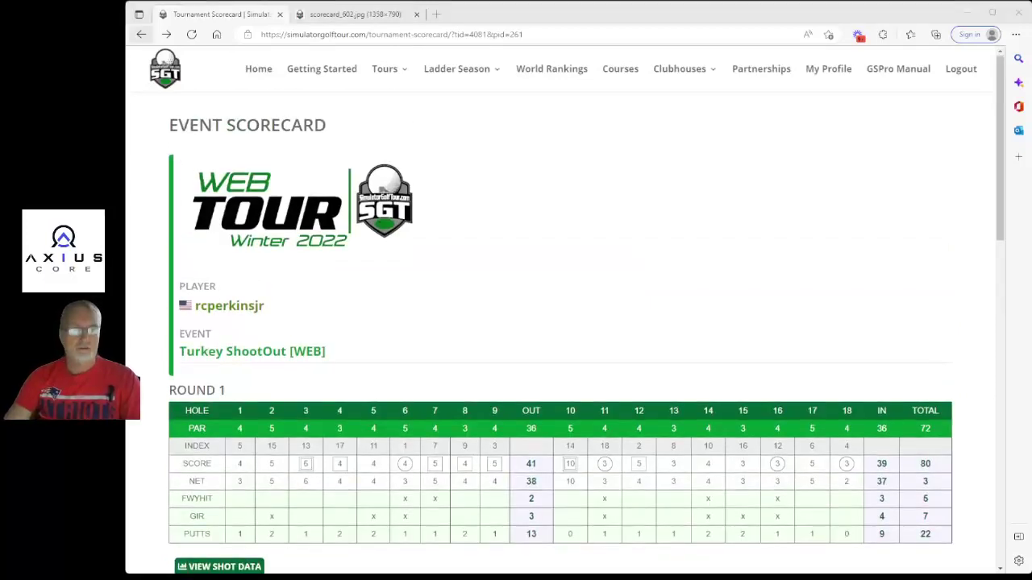
Go back to the Abacoa tournament home page and open View Event Statistics.
click(141, 34)
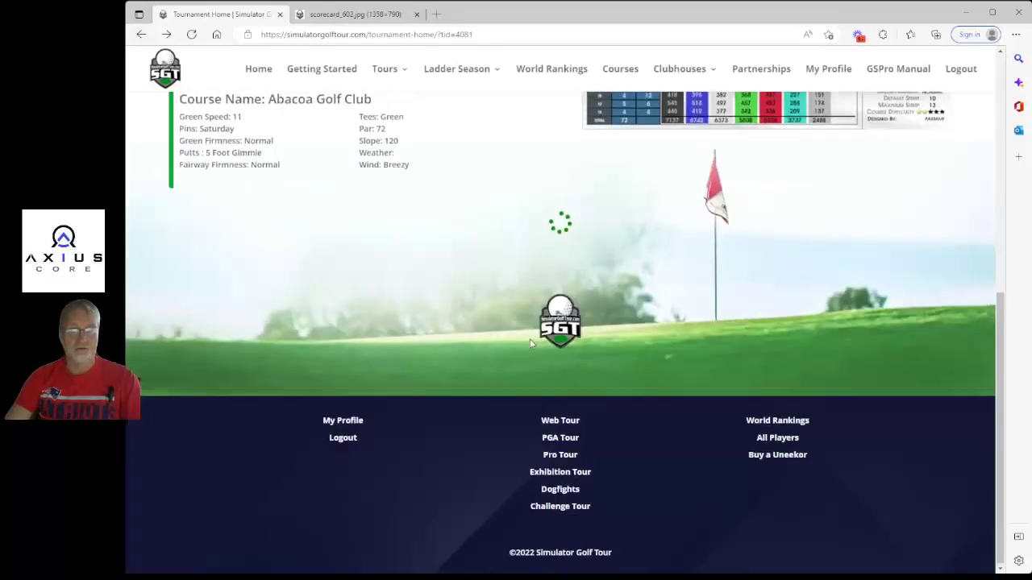
scroll(530, 343, up, 3)
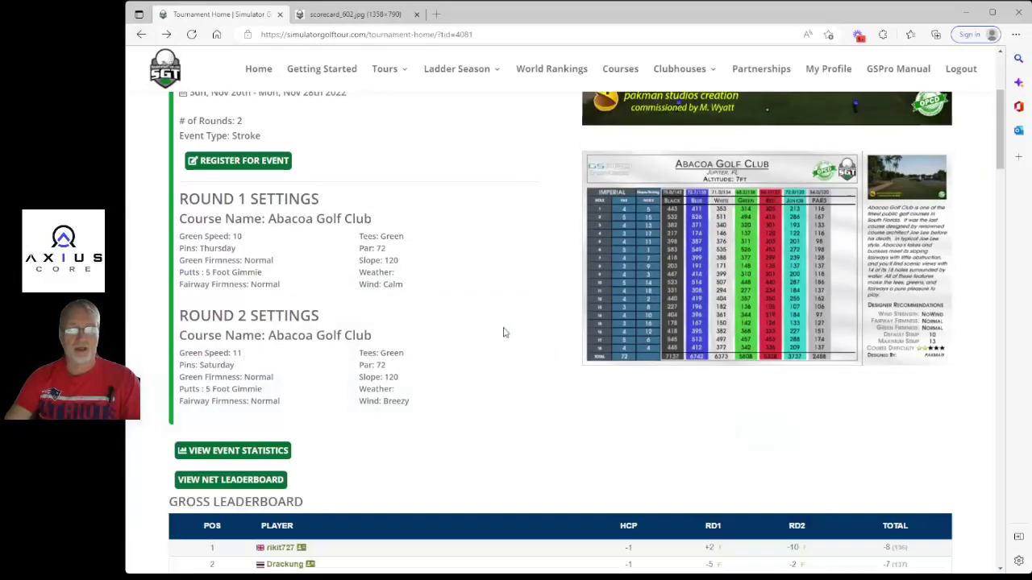
scroll(508, 306, down, 2)
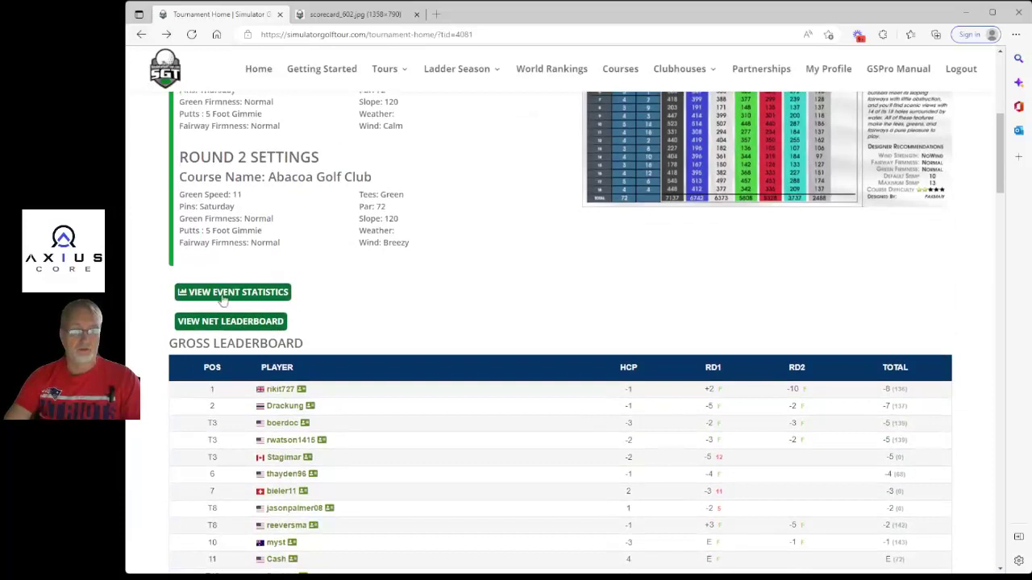
click(256, 296)
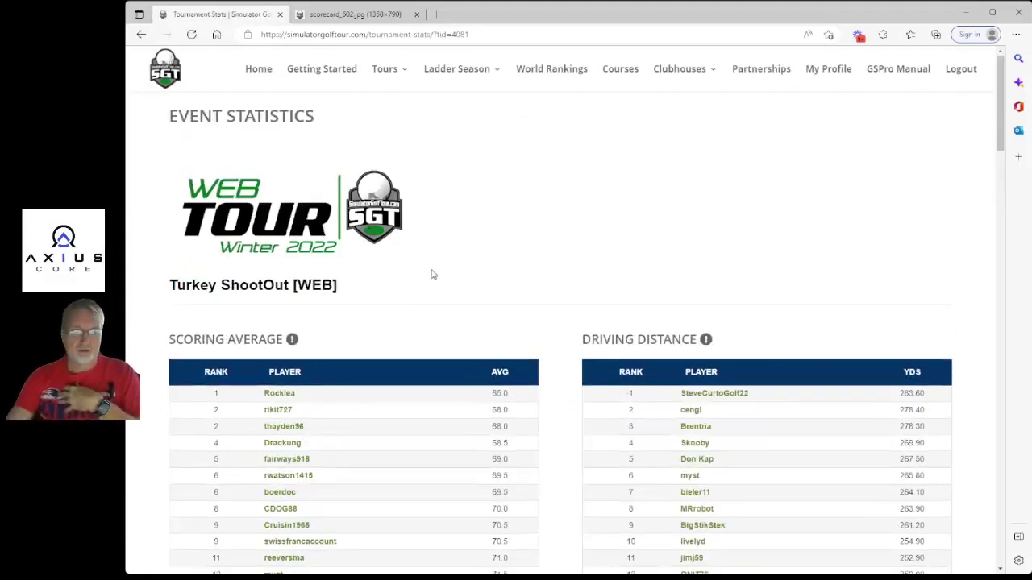
Scroll the event statistics, highlighting the top 283.60 driving distance, then go back with Alt+Left.
scroll(451, 274, down, 1)
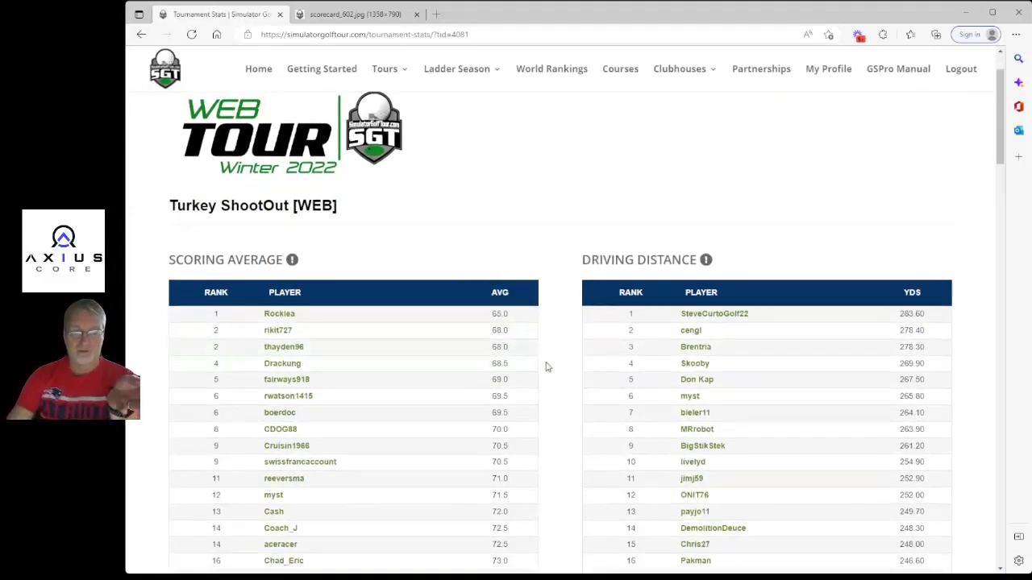
scroll(556, 363, down, 1)
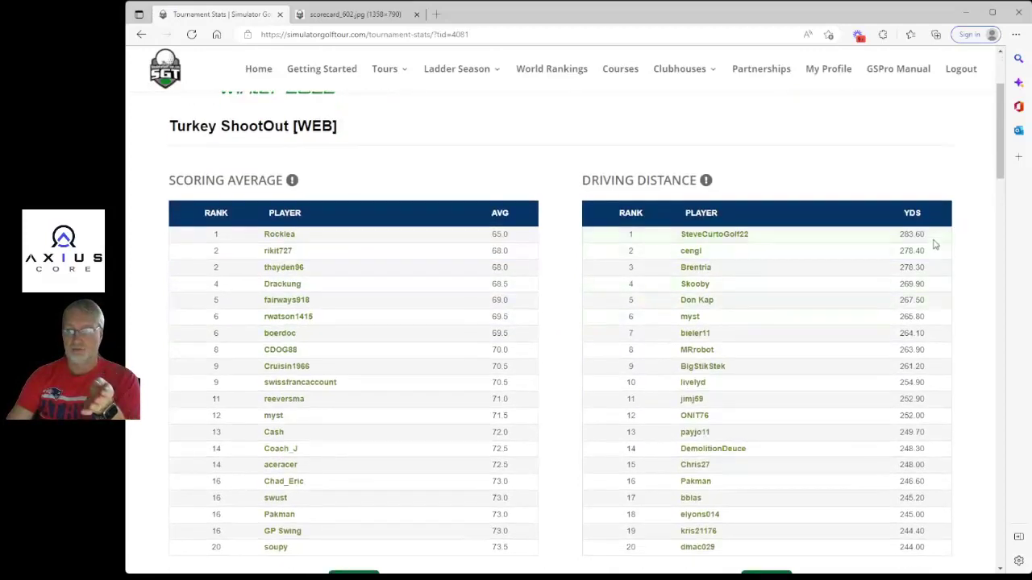
drag(935, 241, 901, 239)
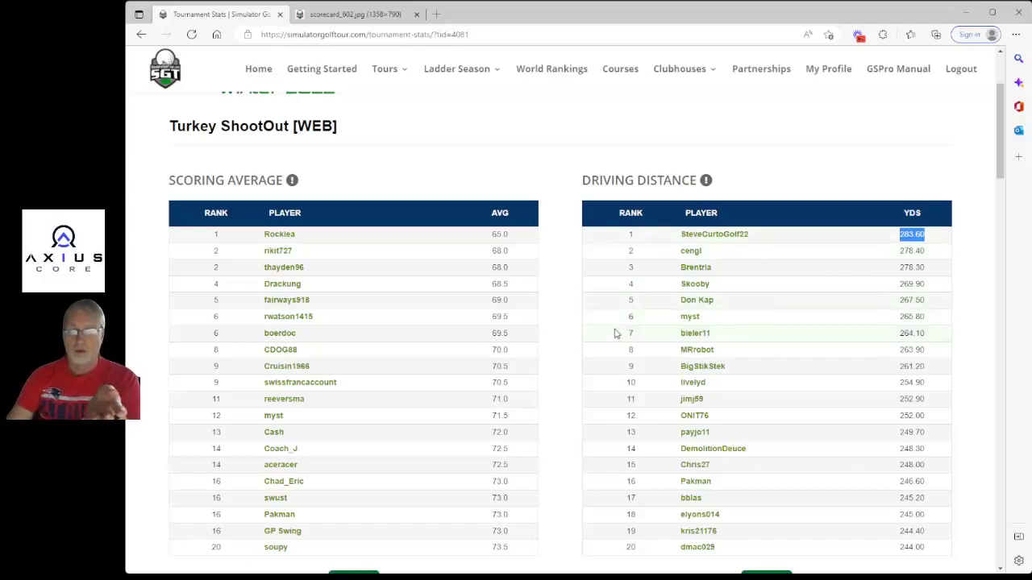
scroll(614, 332, down, 6)
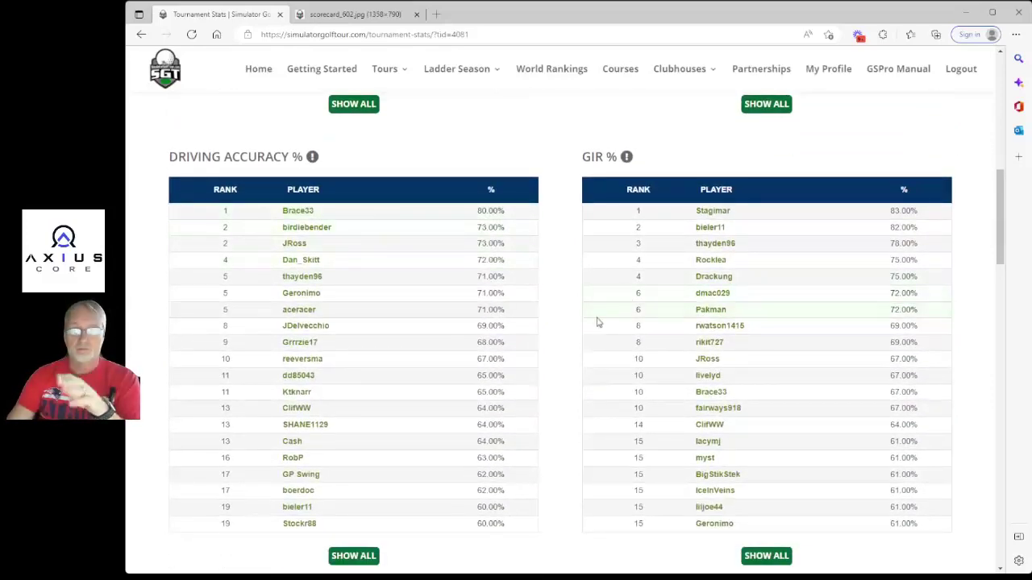
scroll(598, 323, down, 2)
scroll(598, 322, down, 6)
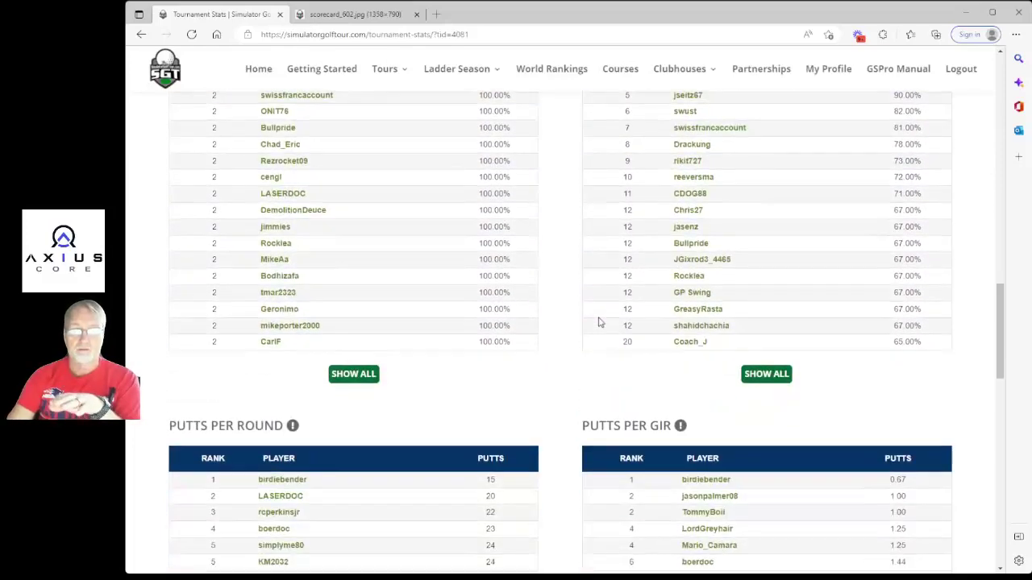
scroll(598, 323, down, 8)
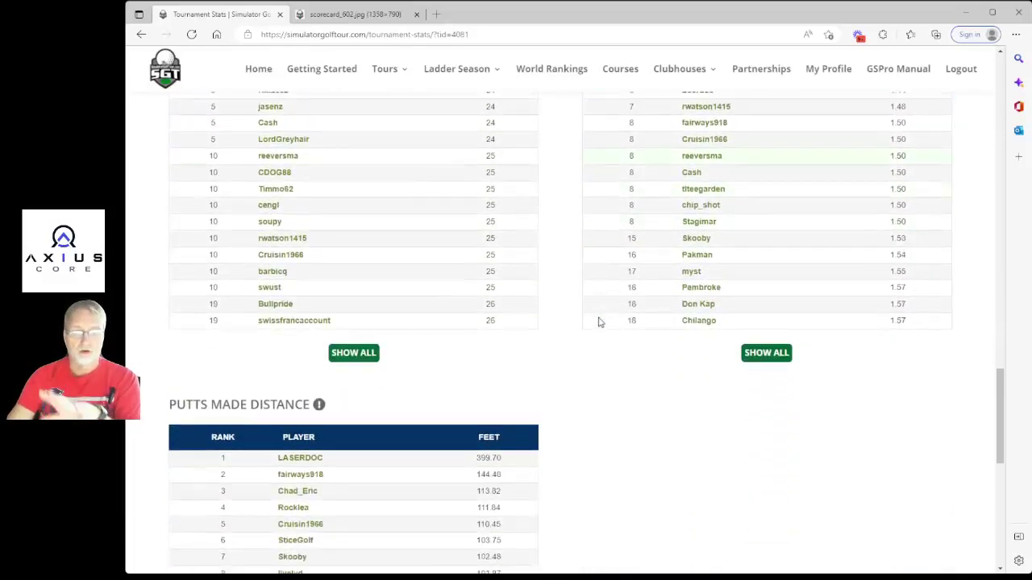
scroll(598, 322, down, 4)
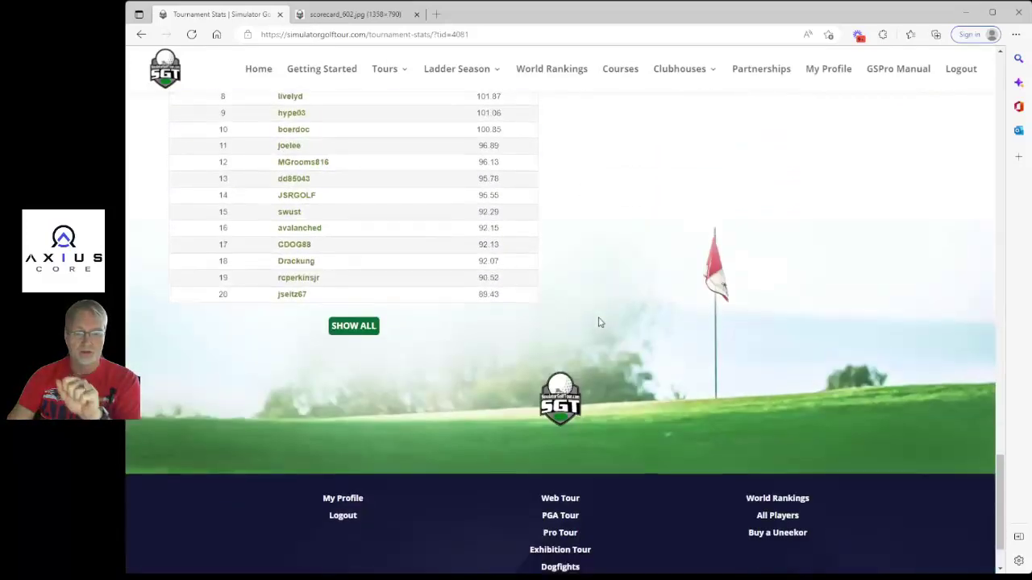
scroll(598, 322, up, 20)
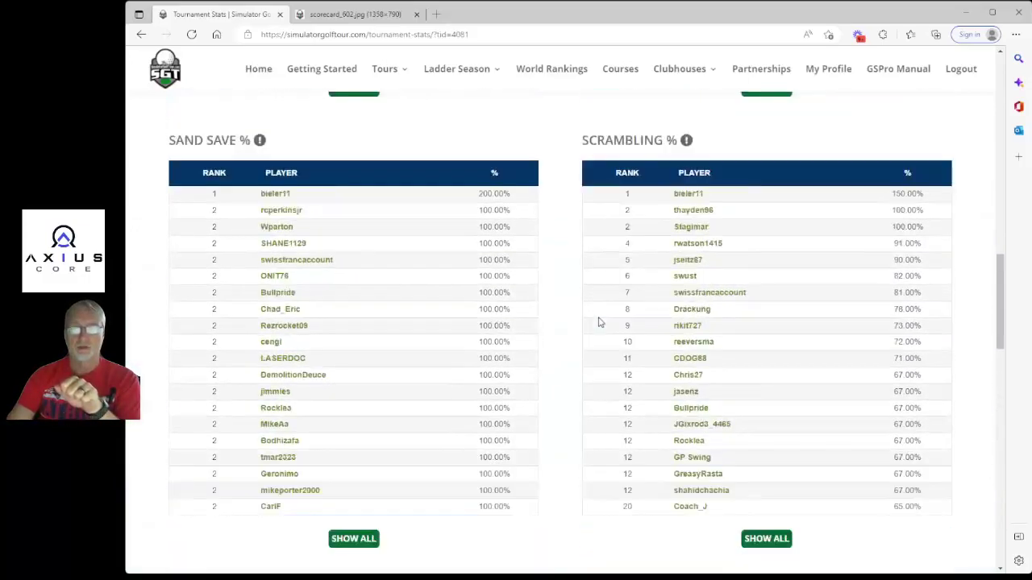
scroll(598, 322, up, 15)
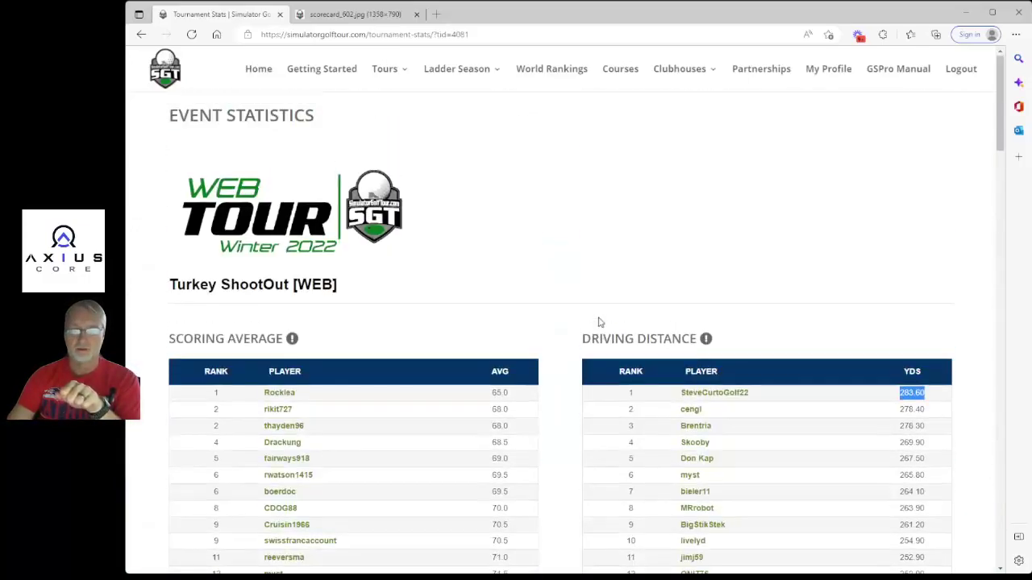
key(alt+Left)
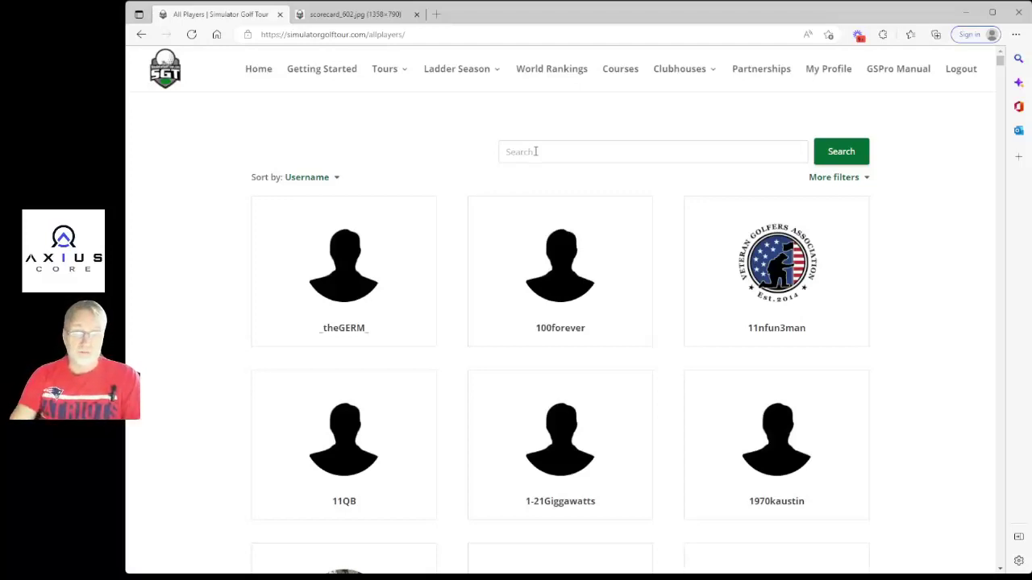
Search the All Players directory by the golfer's surname and open the matching profile.
click(535, 152)
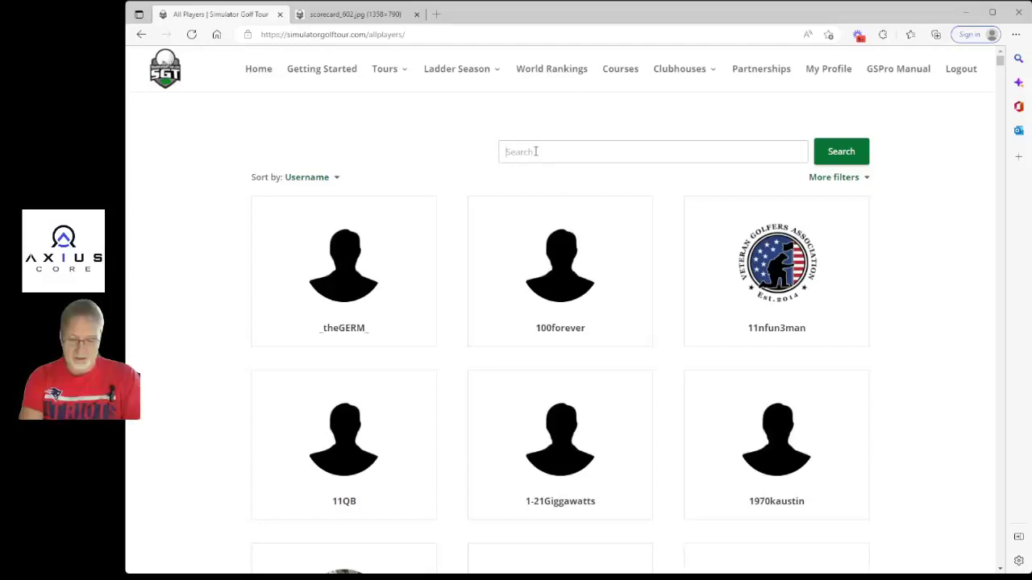
text(Cooke)
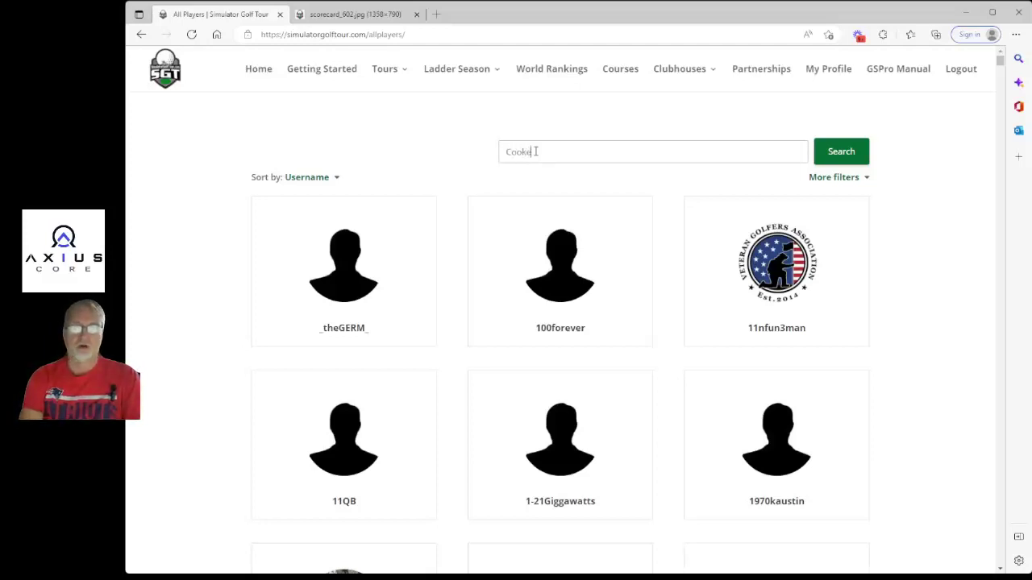
click(841, 153)
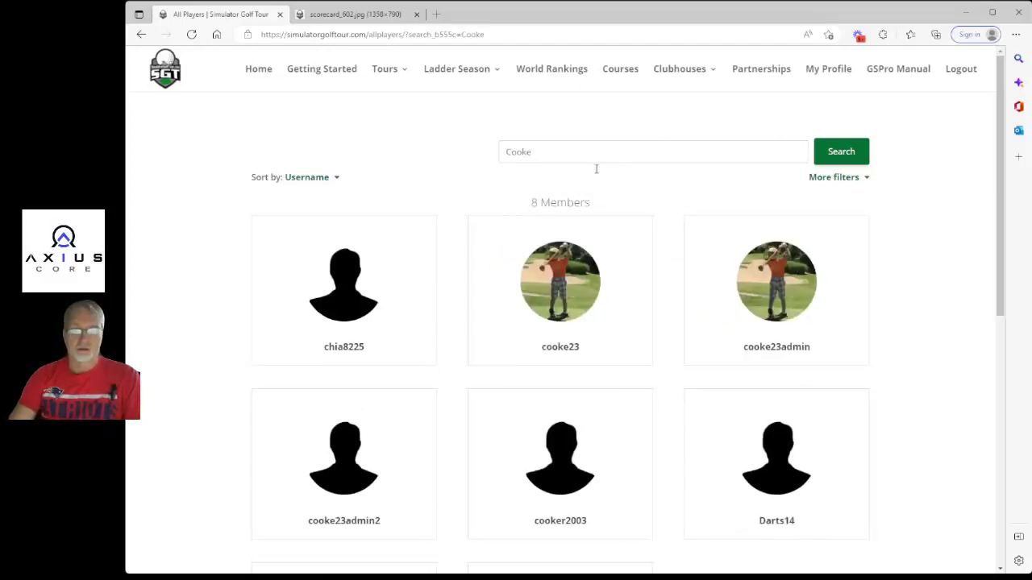
click(564, 348)
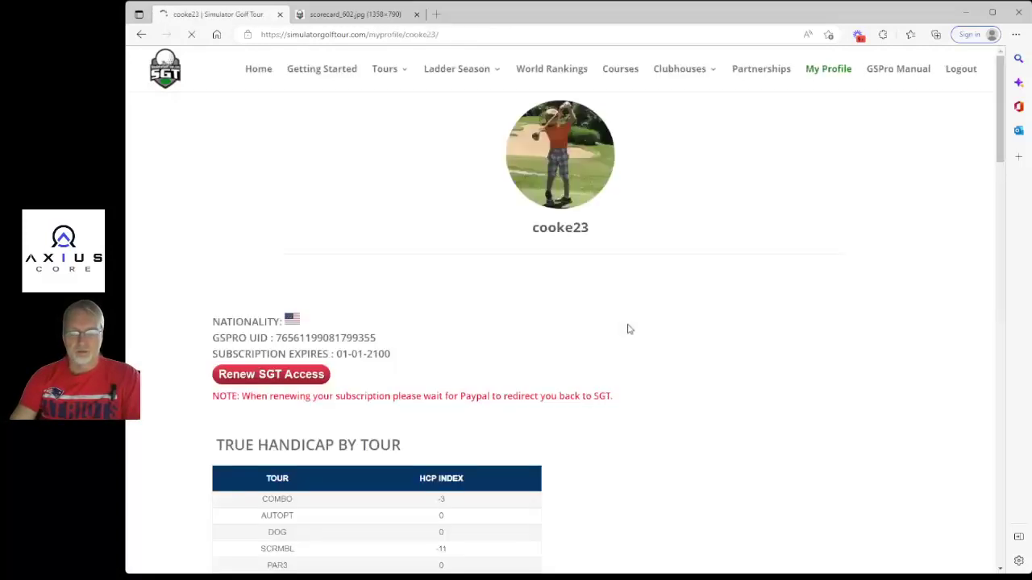
Show the golfer's PGA Tour, then PRO Tour, true handicap differentials.
scroll(462, 330, down, 2)
scroll(470, 330, down, 4)
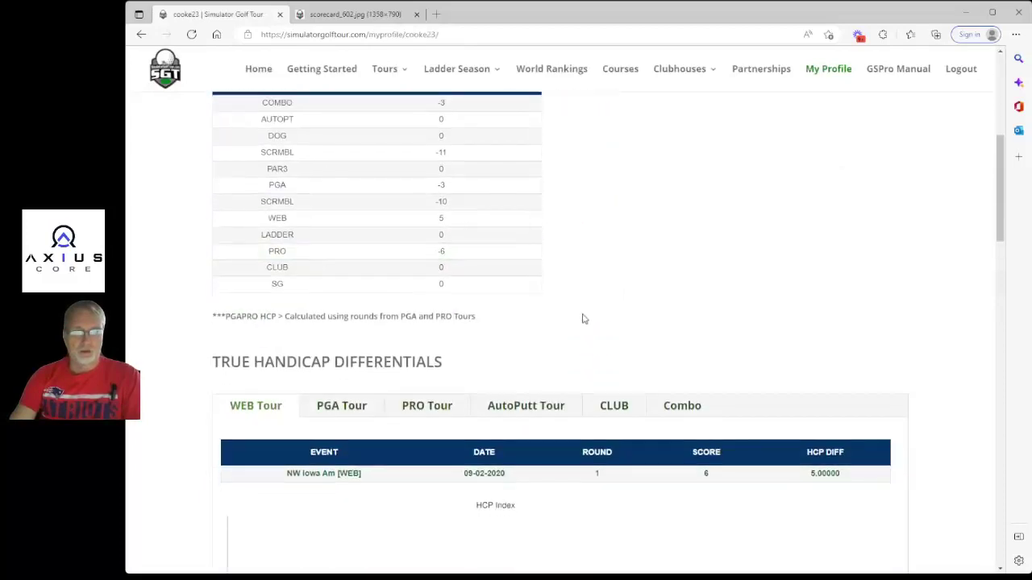
scroll(582, 315, up, 5)
scroll(583, 315, down, 3)
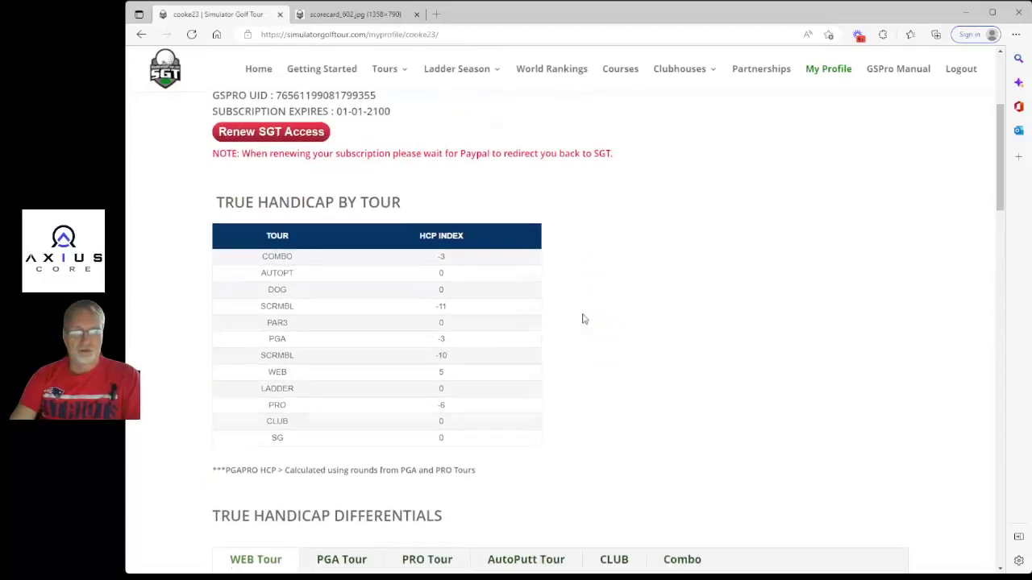
scroll(584, 319, down, 3)
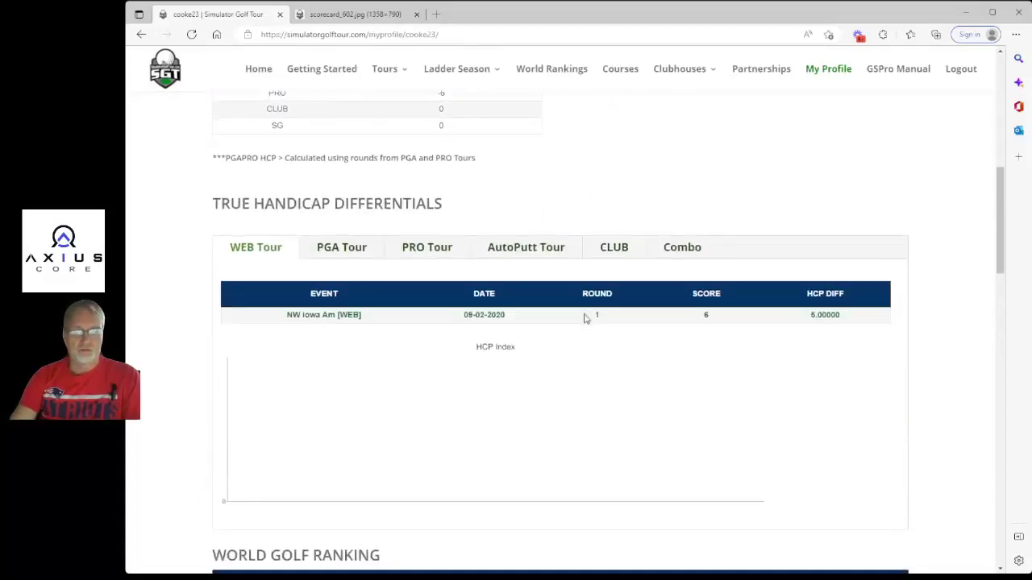
click(336, 253)
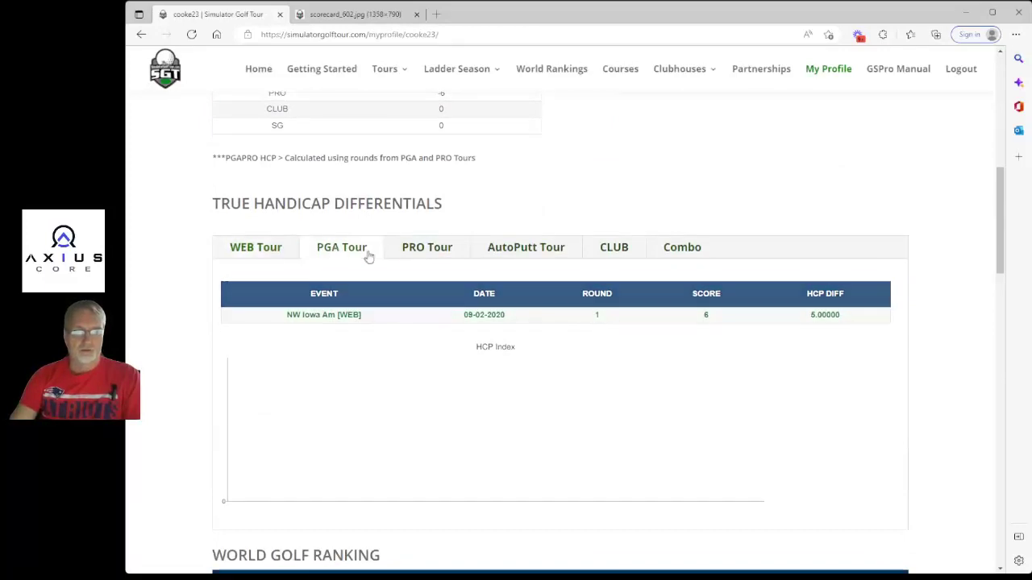
click(427, 249)
Scroll through the profile's tour trophies and World Golf Ranking points (0.80 total).
scroll(544, 274, down, 5)
scroll(549, 279, down, 8)
scroll(551, 278, down, 3)
scroll(422, 314, down, 2)
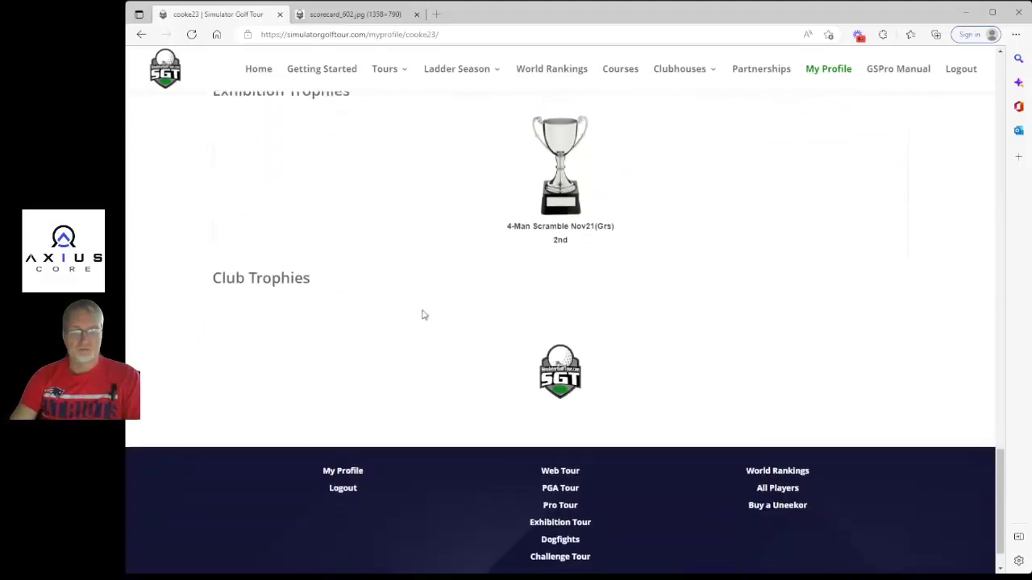
scroll(422, 314, up, 5)
scroll(423, 313, up, 1)
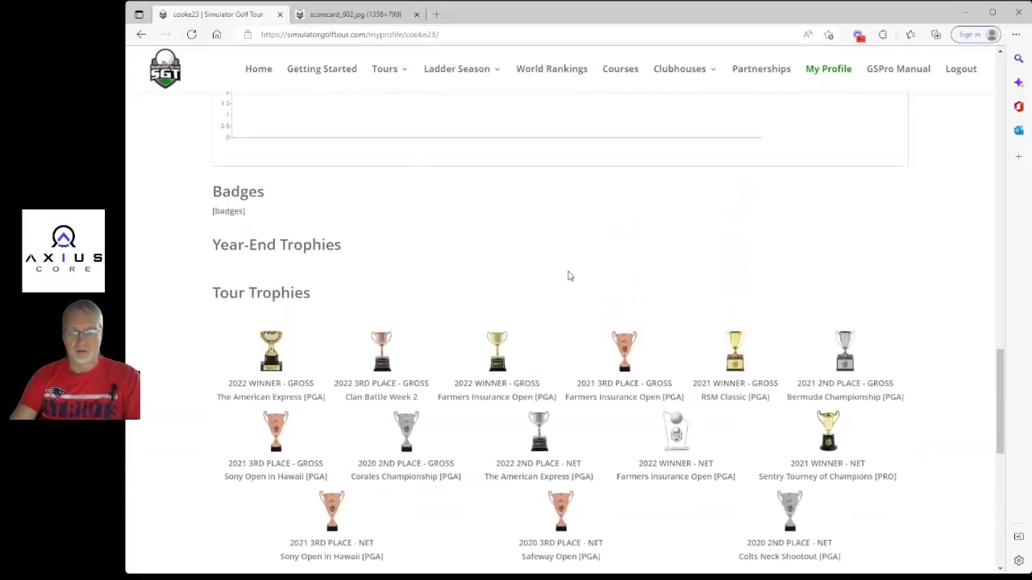
scroll(568, 274, down, 2)
scroll(569, 272, up, 3)
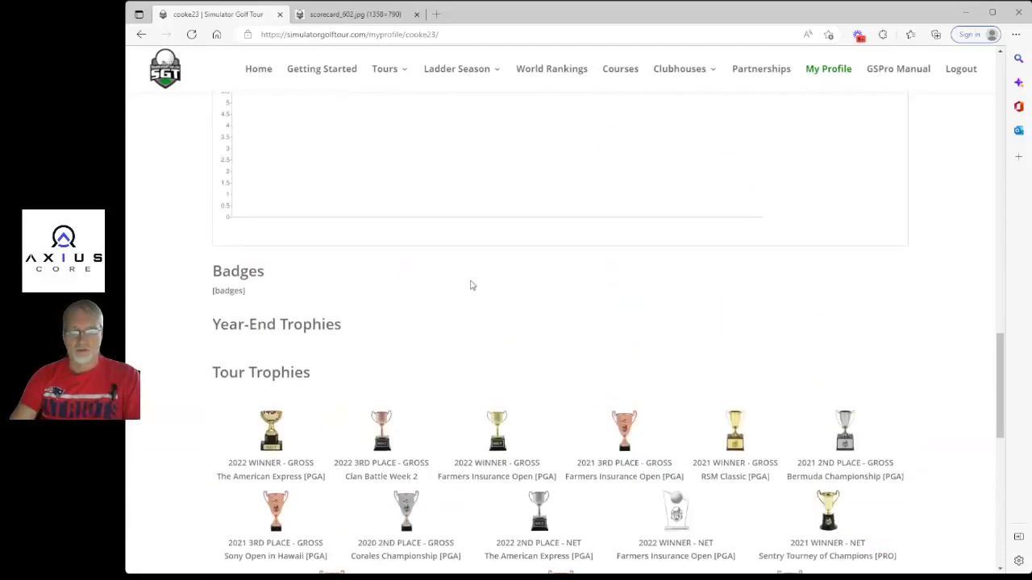
scroll(472, 284, up, 3)
scroll(524, 350, up, 2)
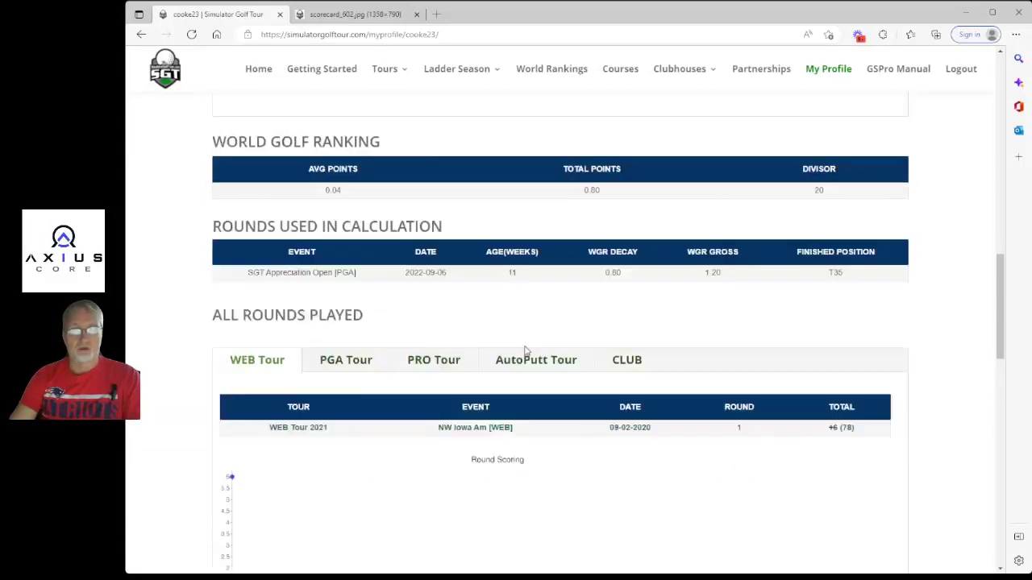
scroll(524, 350, up, 1)
scroll(549, 380, up, 3)
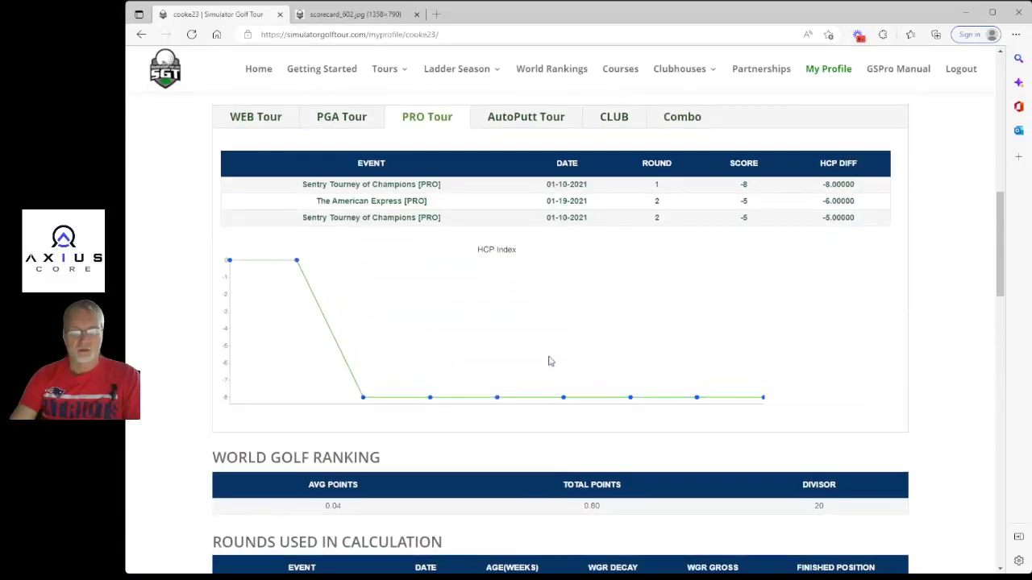
scroll(479, 325, up, 1)
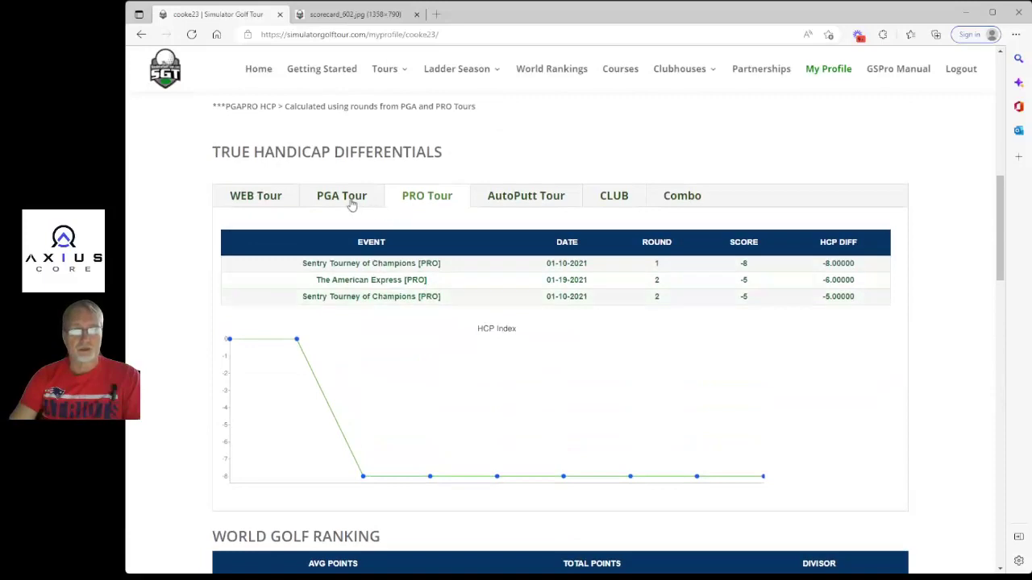
Switch back to the PGA Tour handicap differentials and review the profile again.
click(353, 200)
scroll(569, 367, up, 3)
scroll(571, 368, down, 7)
scroll(572, 366, down, 8)
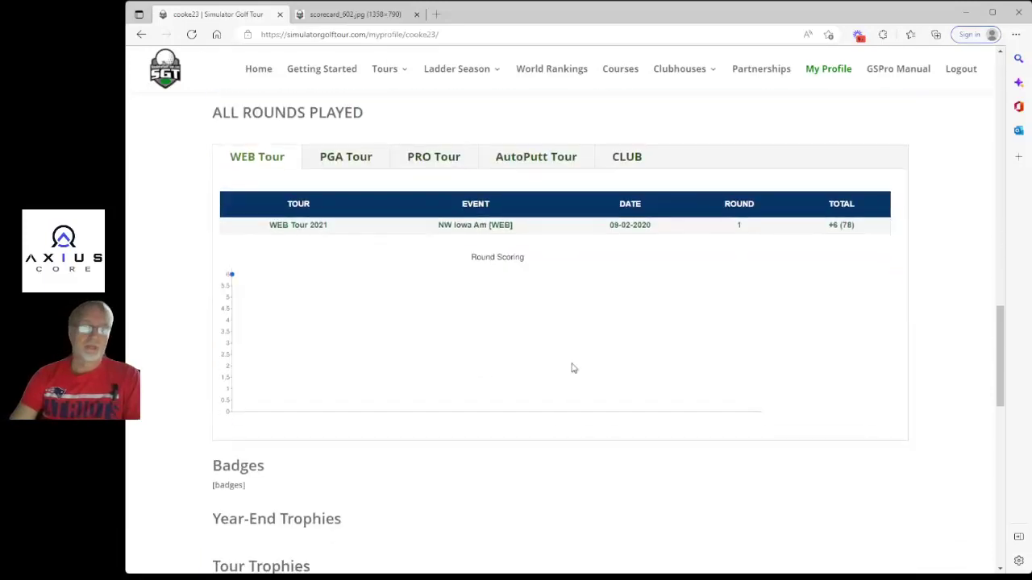
scroll(571, 368, down, 2)
scroll(572, 368, up, 1)
scroll(574, 369, down, 1)
scroll(577, 368, down, 2)
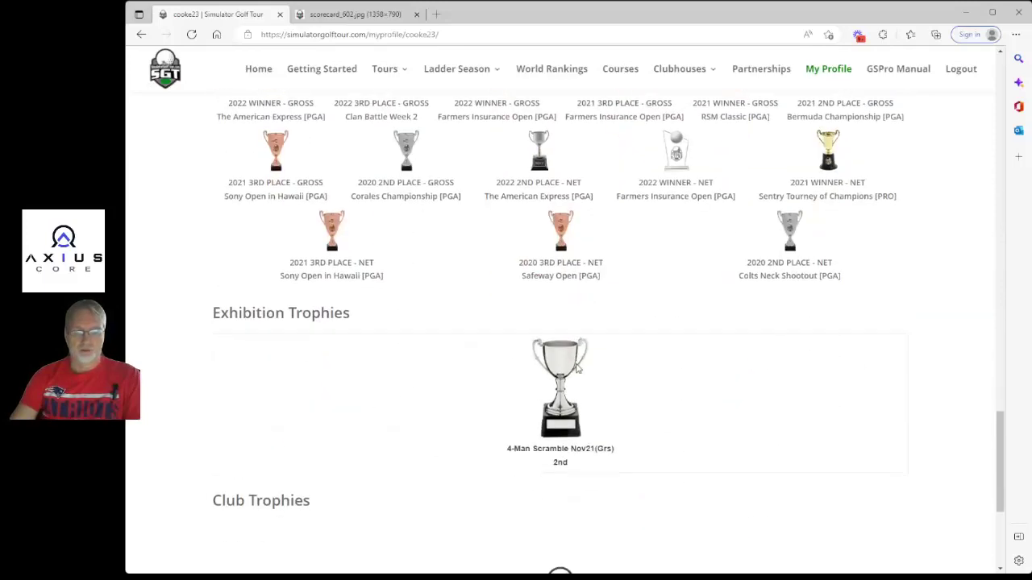
scroll(577, 367, up, 9)
scroll(579, 368, up, 7)
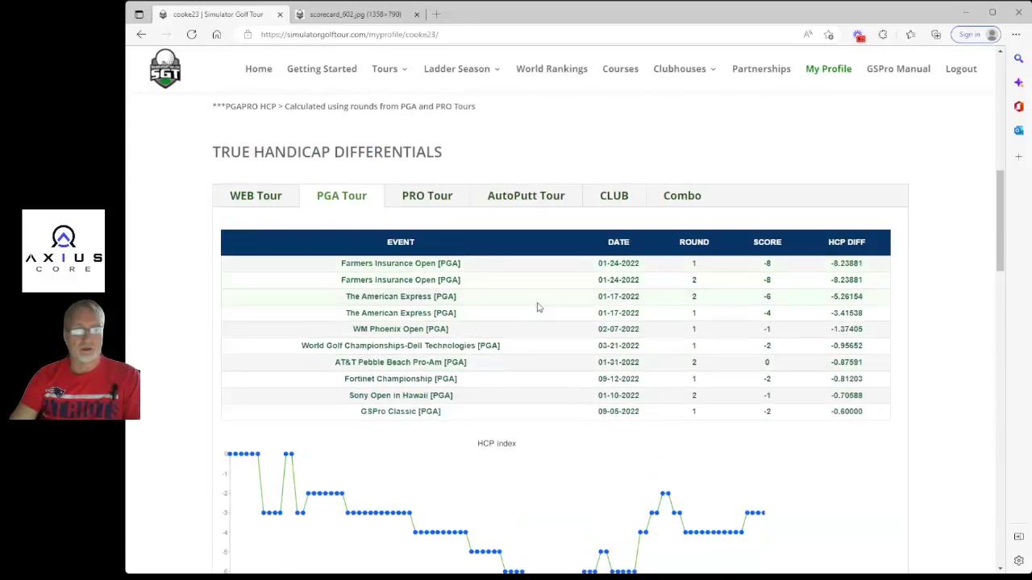
scroll(539, 309, up, 4)
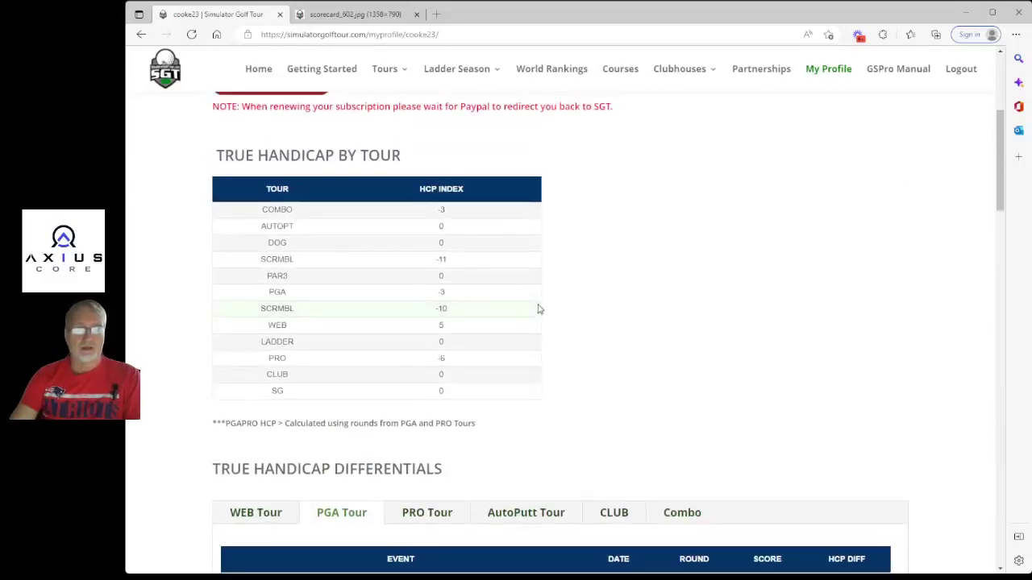
scroll(539, 309, up, 2)
scroll(725, 364, up, 2)
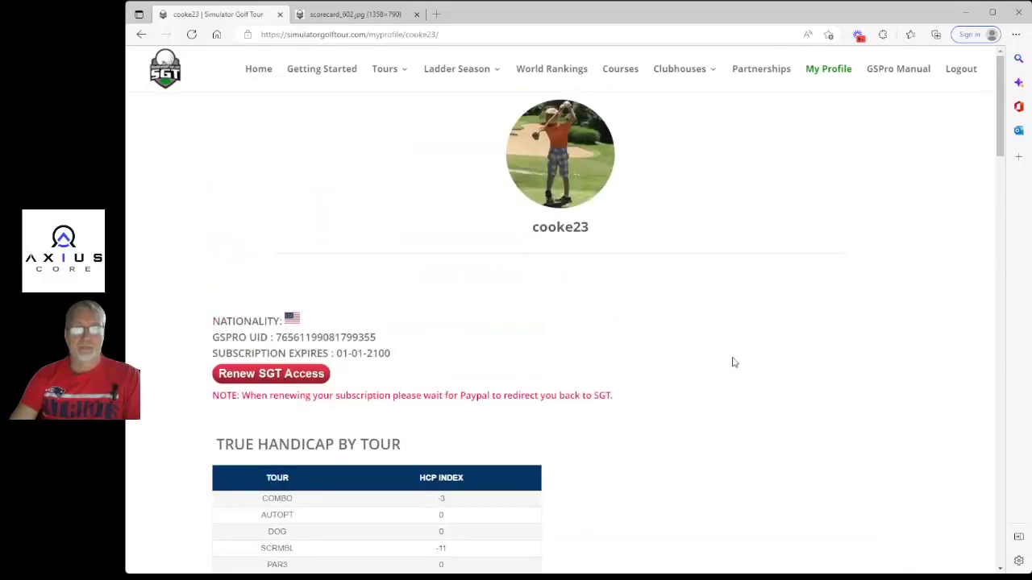
scroll(732, 362, down, 12)
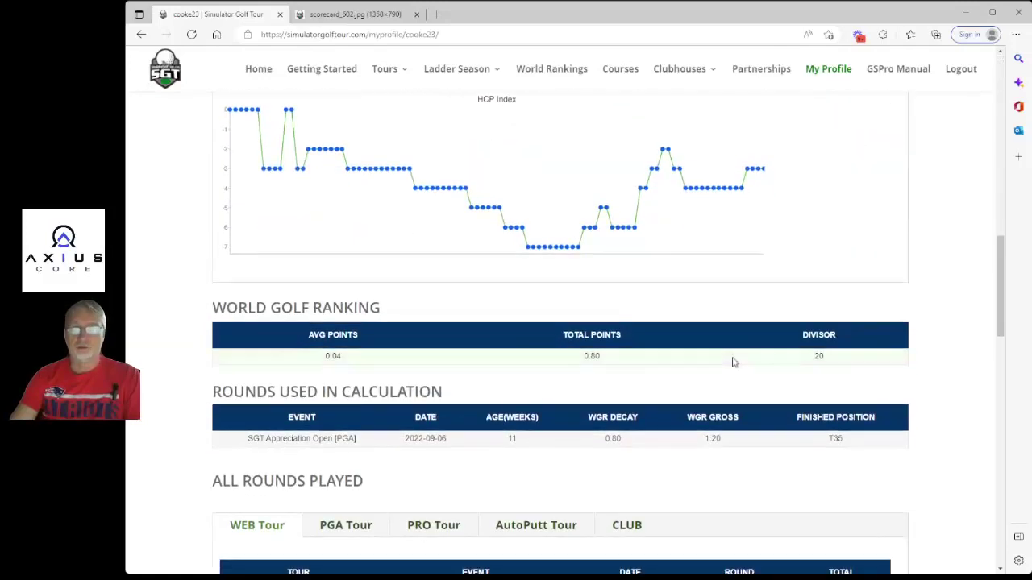
Go to the Simulator Golf Tour home page from the top navigation's Home link.
click(258, 71)
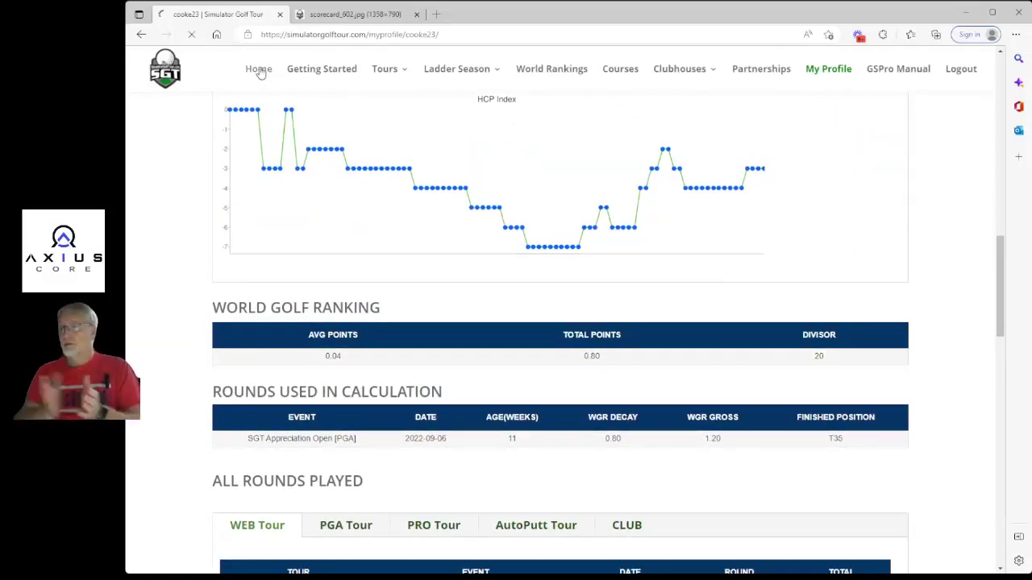